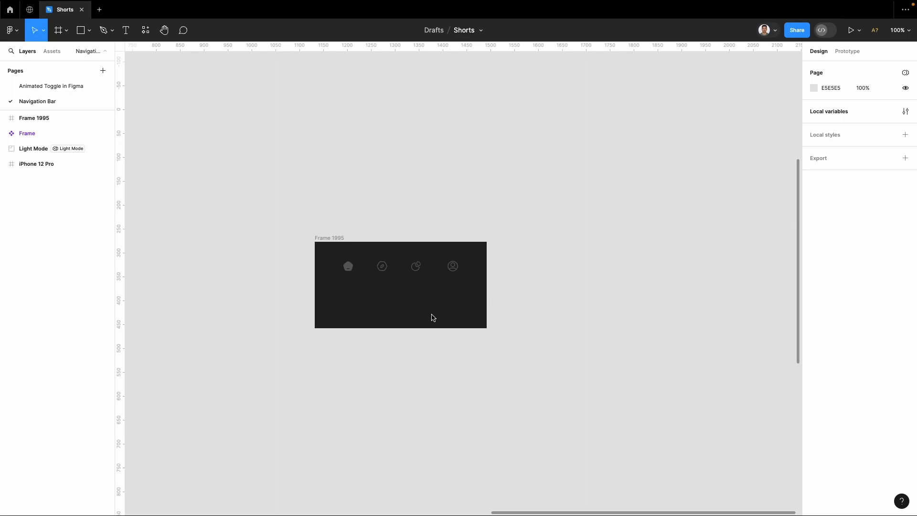
# Paste the white icons into Frame 1995 and combine the grey and white home icons into a component set
pyautogui.click(333, 239)
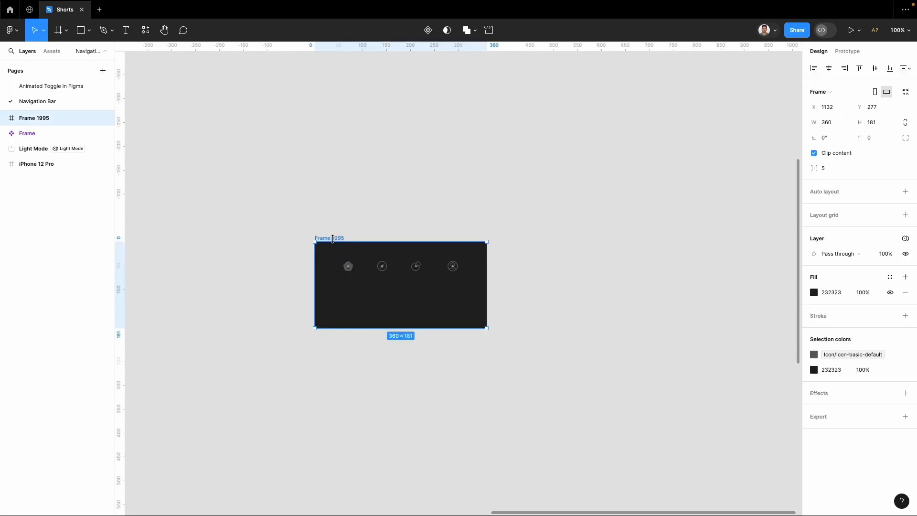
pyautogui.press('super+v')
pyautogui.moveTo(324, 257); pyautogui.dragTo(354, 302)
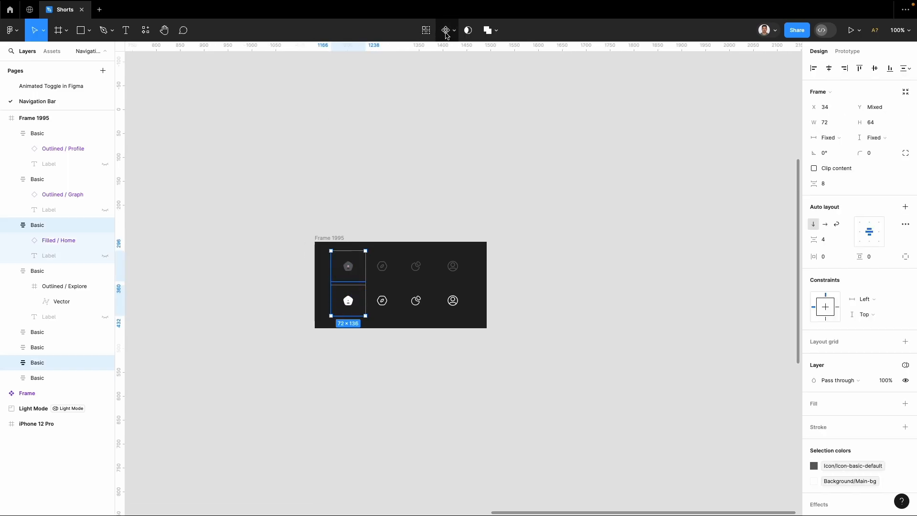
pyautogui.click(454, 30)
pyautogui.click(452, 77)
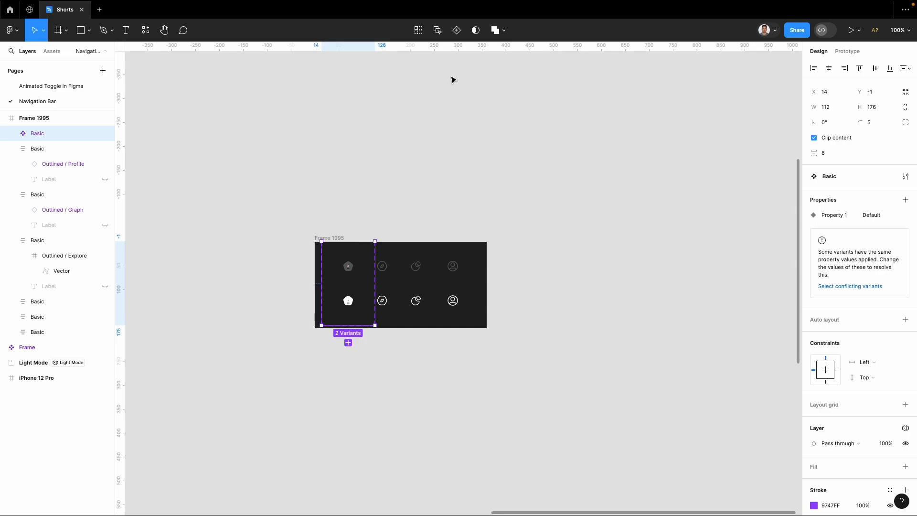
# Combine the grey and white explore icons into one component set, and the two graph icons into another
pyautogui.moveTo(391, 245); pyautogui.dragTo(383, 302)
pyautogui.click(449, 30)
pyautogui.click(452, 77)
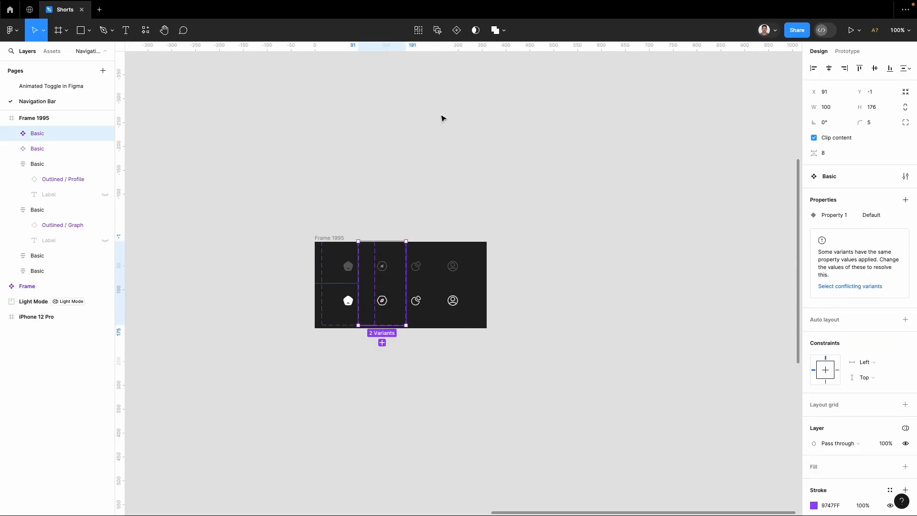
pyautogui.click(425, 258)
pyautogui.keyDown('shift'); pyautogui.click(421, 299); pyautogui.keyUp('shift')
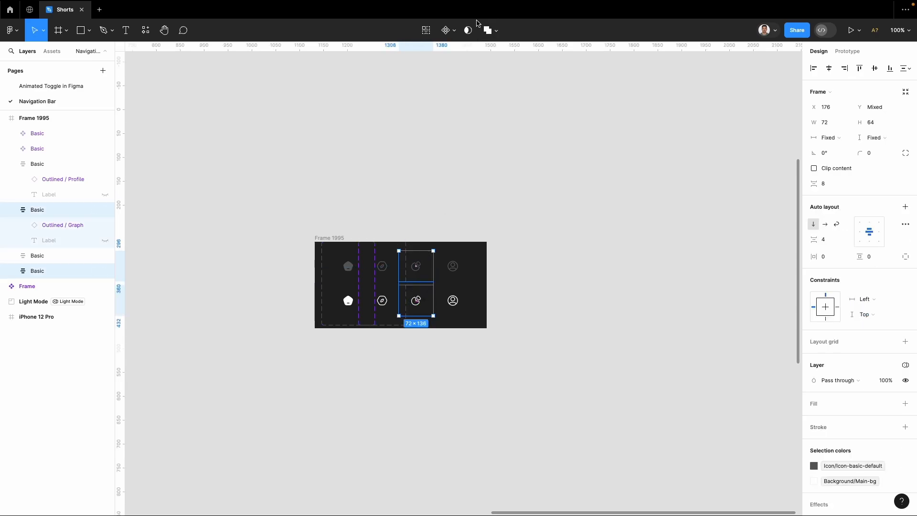
pyautogui.click(446, 30)
pyautogui.click(436, 77)
# Combine the grey and white profile icons into a component set
pyautogui.click(452, 260)
pyautogui.keyDown('shift'); pyautogui.click(452, 298); pyautogui.keyUp('shift')
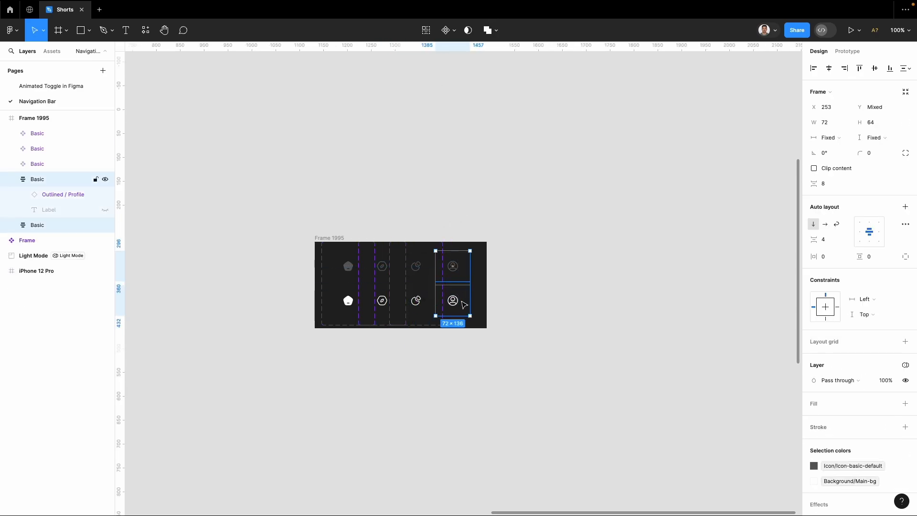
pyautogui.click(454, 30)
pyautogui.click(438, 77)
# Rename the white home icon variant as Property 1=Selected
pyautogui.click(348, 304)
pyautogui.doubleClick(56, 195)
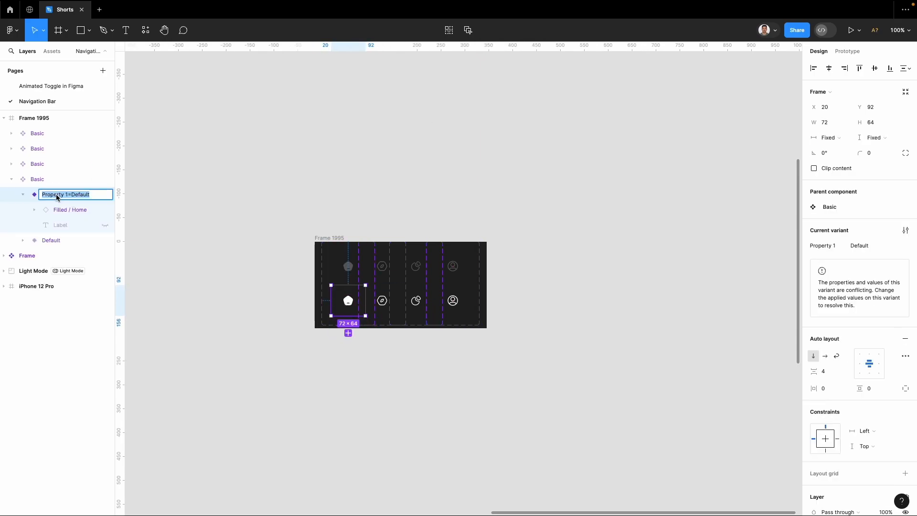
pyautogui.doubleClick(88, 195)
pyautogui.write('Selected')
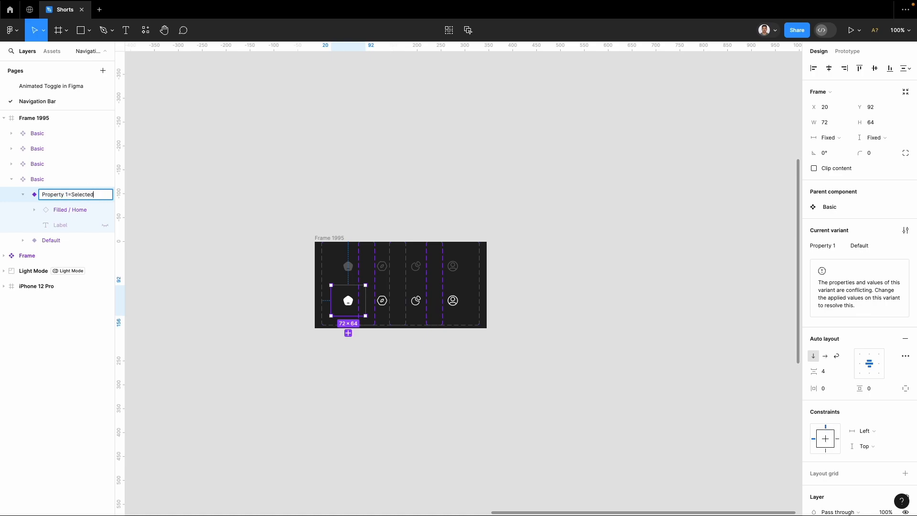
pyautogui.doubleClick(86, 196)
pyautogui.press('Return')
# Set the white explore icon variant's Property 1 value to Selected
pyautogui.click(382, 300)
pyautogui.doubleClick(67, 180)
pyautogui.doubleClick(67, 181)
pyautogui.write('Selected')
pyautogui.press('Return')
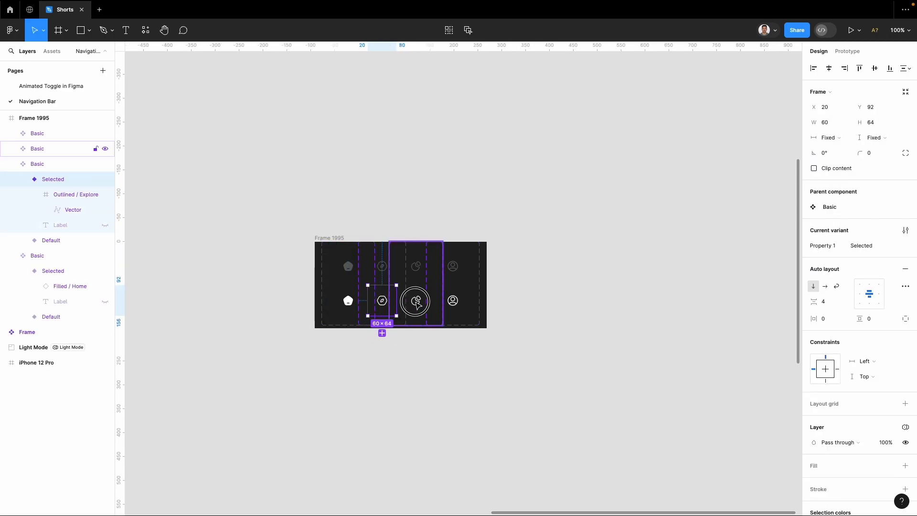
# Set the white graph icon variant's Property 1 value to Selected
pyautogui.click(417, 303)
pyautogui.doubleClick(63, 164)
pyautogui.doubleClick(78, 164)
pyautogui.write('Selected')
pyautogui.press('Return')
# Set the white profile icon variant's Property 1 value to Selected
pyautogui.click(453, 300)
pyautogui.doubleClick(78, 150)
pyautogui.doubleClick(78, 149)
pyautogui.write('Selected')
pyautogui.press('Return')
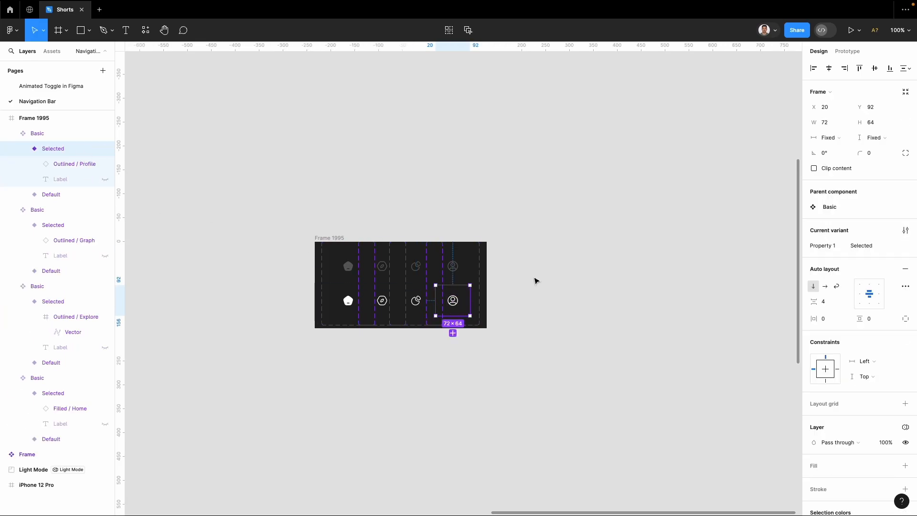
# Add an Android Large frame and fill it with the dark colour 232323 sampled from Frame 1995
pyautogui.click(532, 282)
pyautogui.hscroll(3, 571, 274)
pyautogui.press('f')
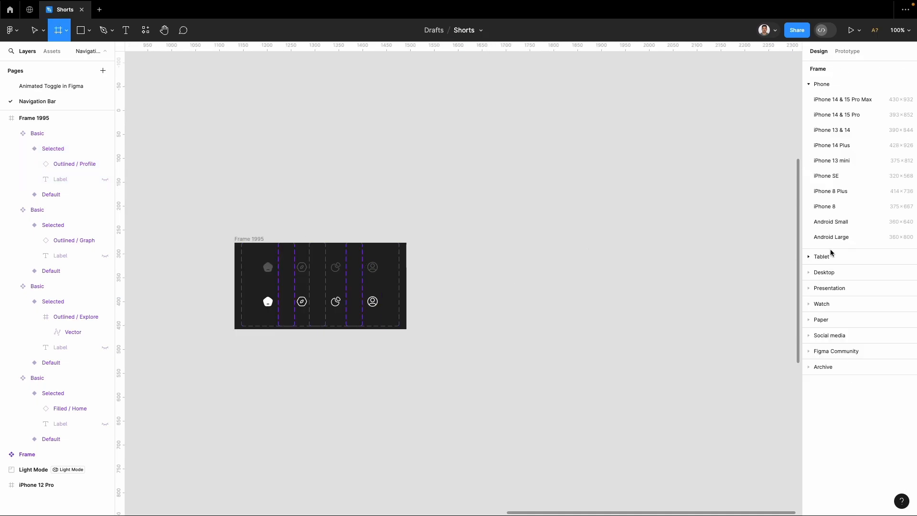
pyautogui.click(841, 240)
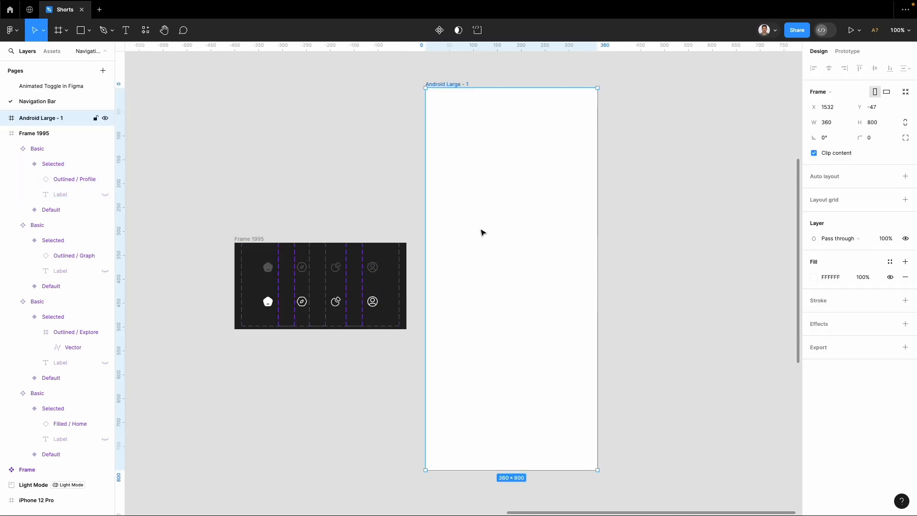
pyautogui.press('i')
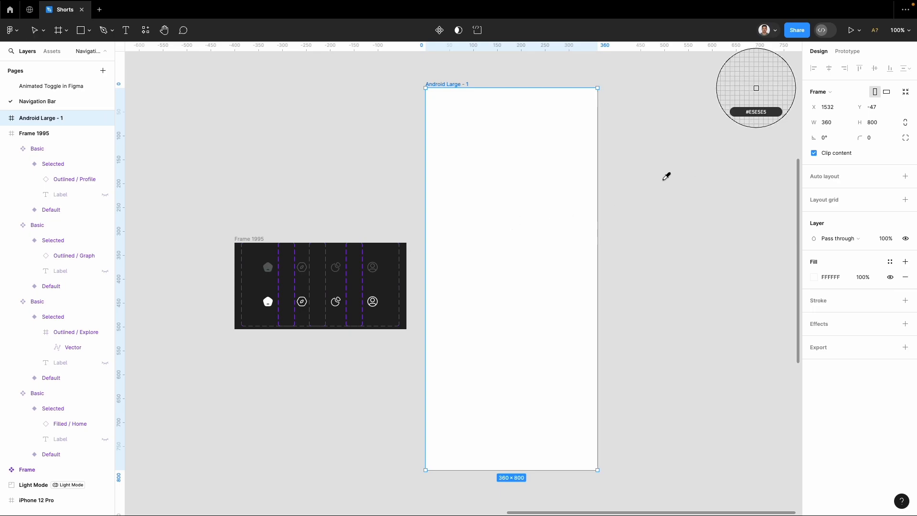
pyautogui.click(387, 258)
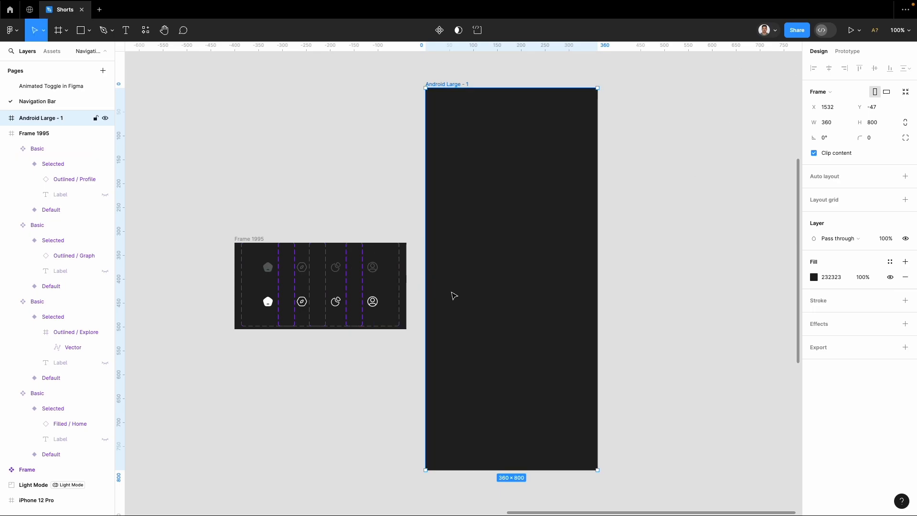
# Draw a rectangle 80 high in the Android Large frame, align it to the frame's bottom edge and stretch it to the full 360 width
pyautogui.press('r')
pyautogui.moveTo(437, 353); pyautogui.dragTo(575, 388)
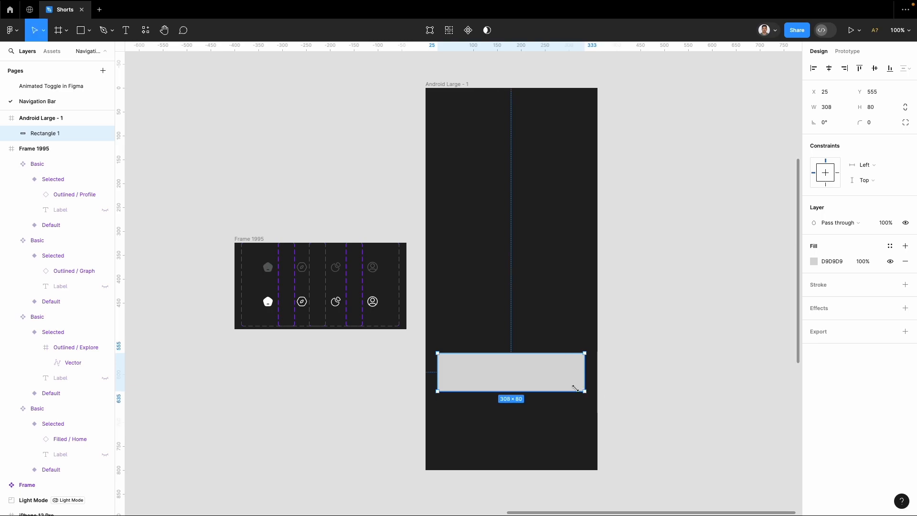
pyautogui.click(889, 68)
pyautogui.moveTo(436, 451); pyautogui.dragTo(426, 451)
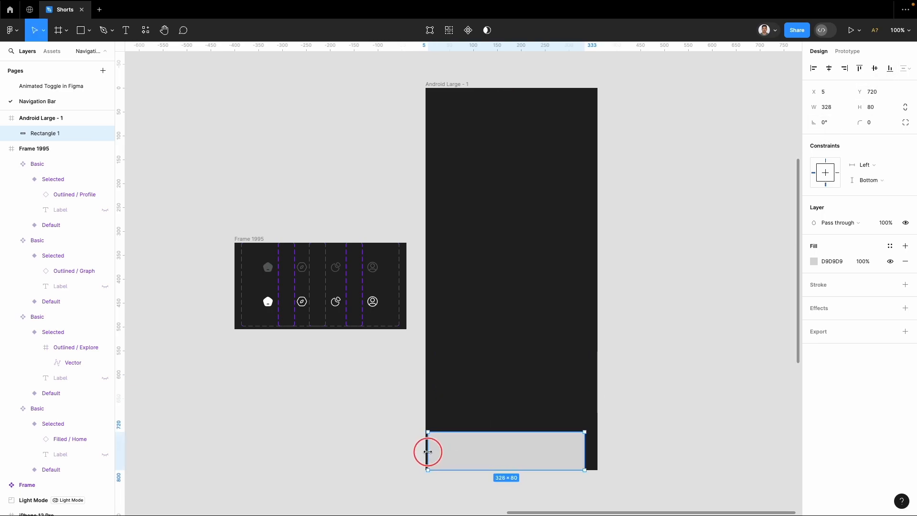
pyautogui.moveTo(585, 450); pyautogui.dragTo(598, 450)
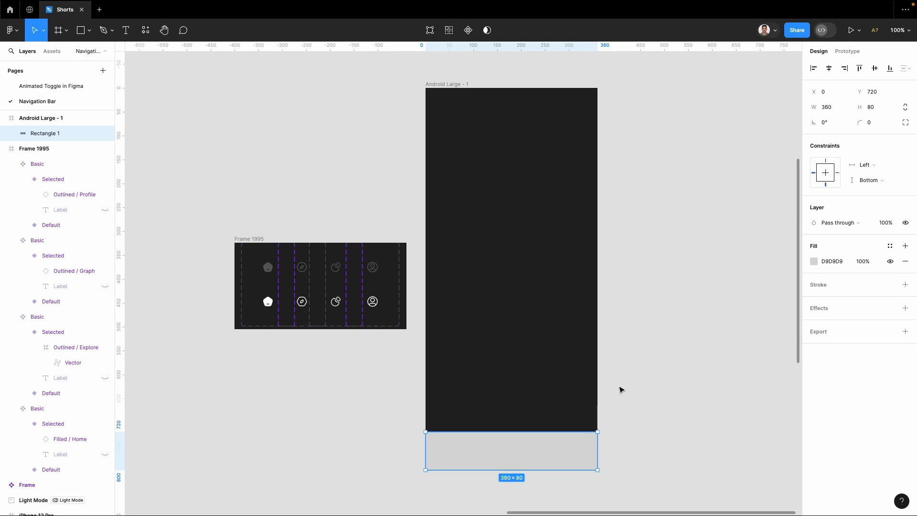
# Set the rectangle's height to 77 against the frame's bottom edge and fill it with 424242
pyautogui.click(873, 108)
pyautogui.write('77')
pyautogui.press('Return')
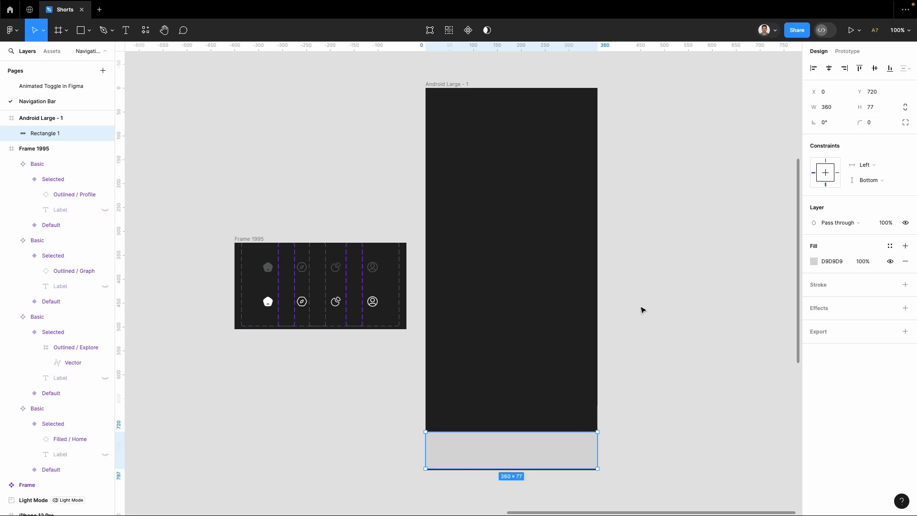
pyautogui.click(814, 262)
pyautogui.moveTo(689, 286); pyautogui.dragTo(681, 360)
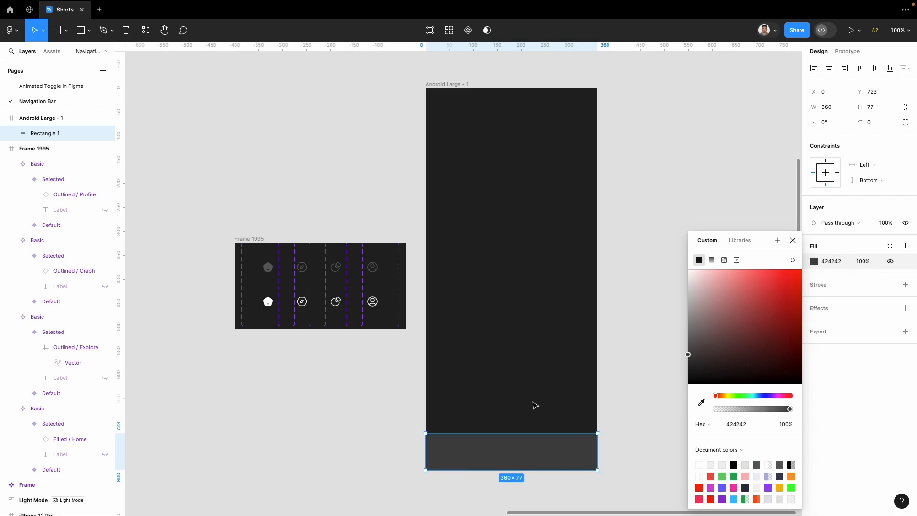
pyautogui.click(440, 398)
# Draw a 46 by 46 circle and place it across the bar's upper edge at X 30, Y 700
pyautogui.press('o')
pyautogui.moveTo(466, 360); pyautogui.dragTo(487, 383)
pyautogui.click(836, 109)
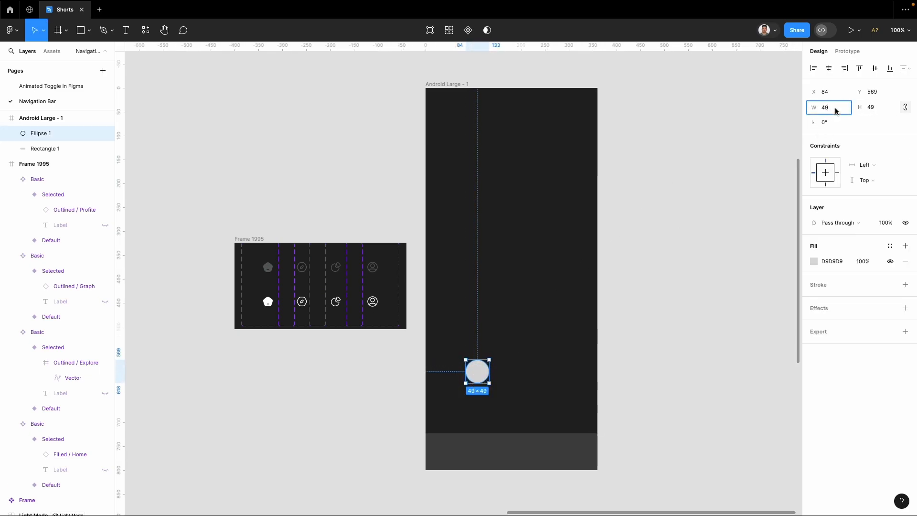
pyautogui.write('46')
pyautogui.press('Return')
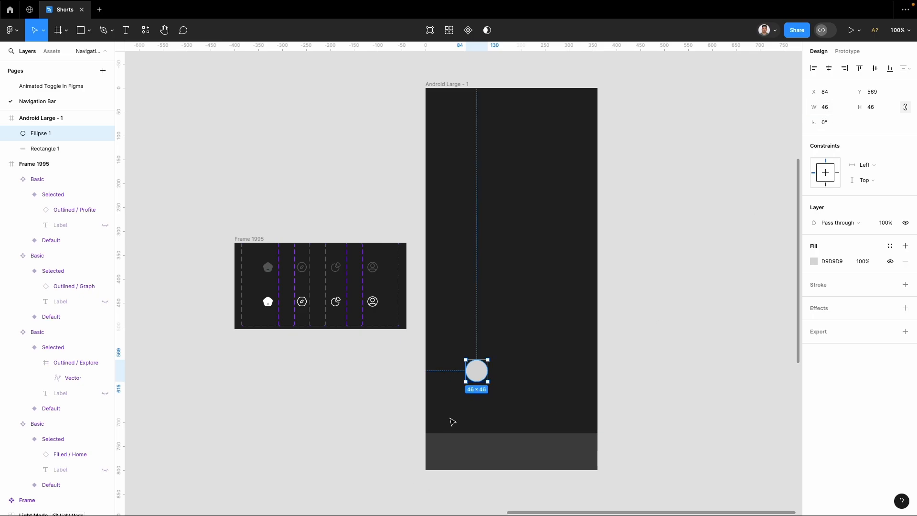
pyautogui.moveTo(478, 377); pyautogui.dragTo(452, 438)
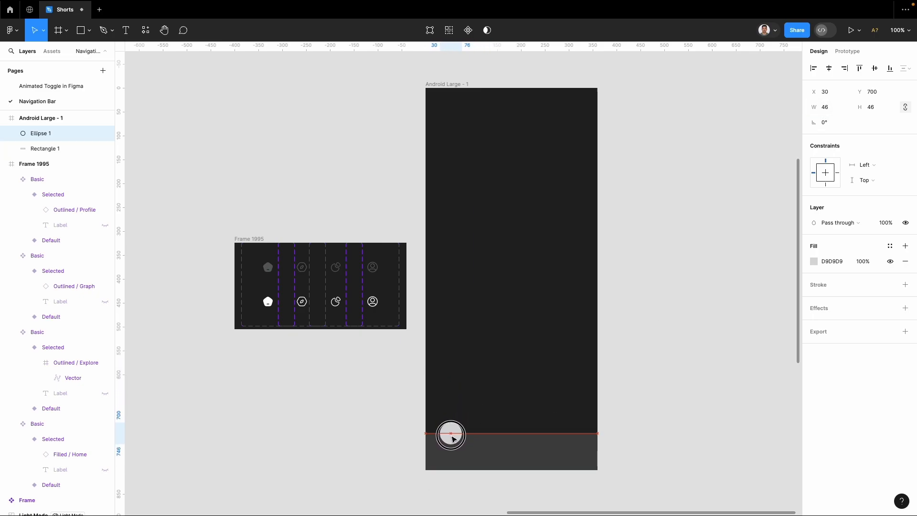
# Fill the circle with the green document colour 00AA5B
pyautogui.click(814, 261)
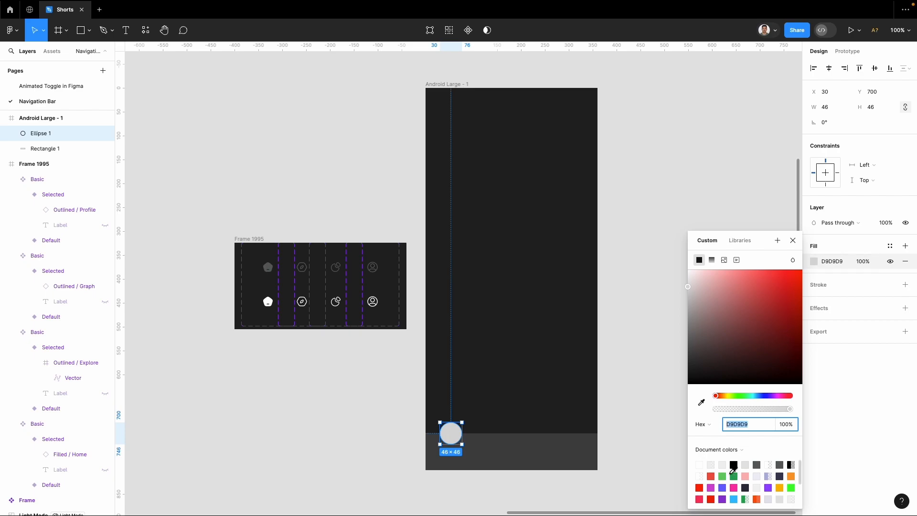
pyautogui.click(734, 476)
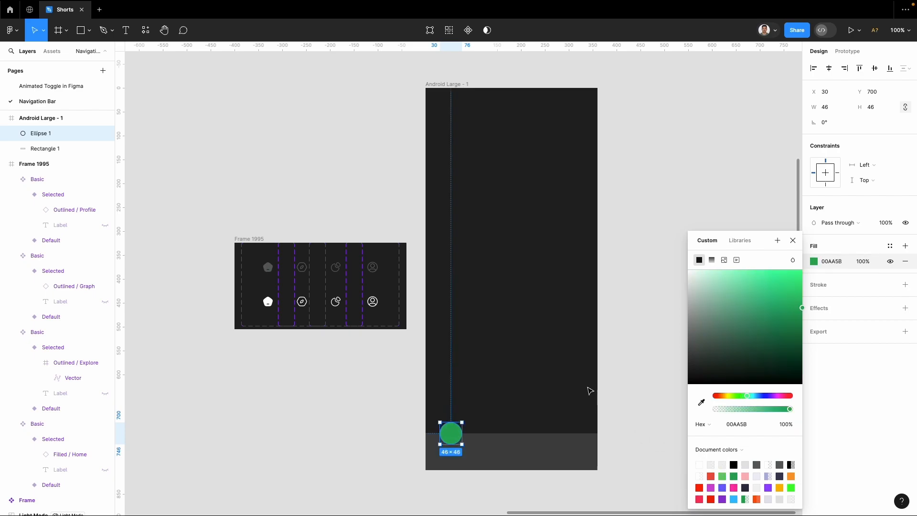
pyautogui.click(483, 378)
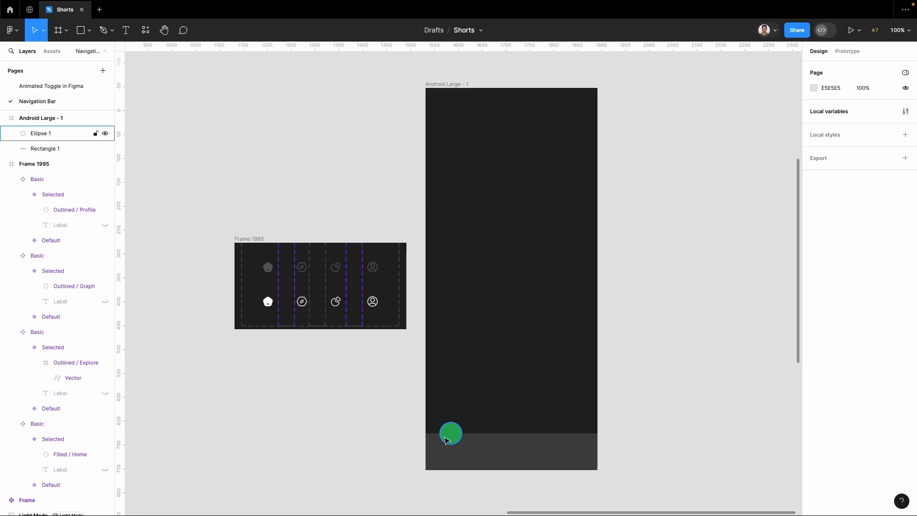
# Draw an ellipse over the bar and set its size to 112 wide by 72 high
pyautogui.press('o')
pyautogui.moveTo(431, 436)
pyautogui.mouseDown()
pyautogui.moveTo(543, 446)
pyautogui.moveTo(525, 465)
pyautogui.mouseUp()
pyautogui.click(872, 107)
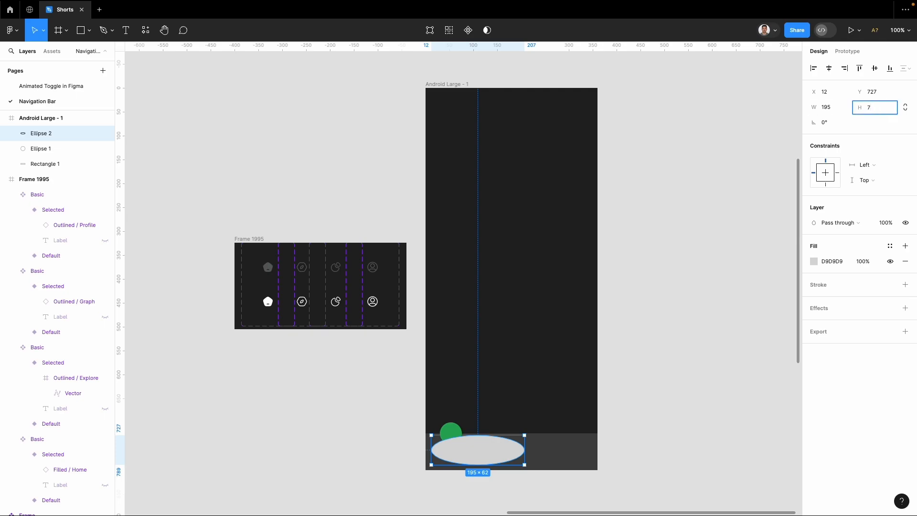
pyautogui.write('72')
pyautogui.press('Return')
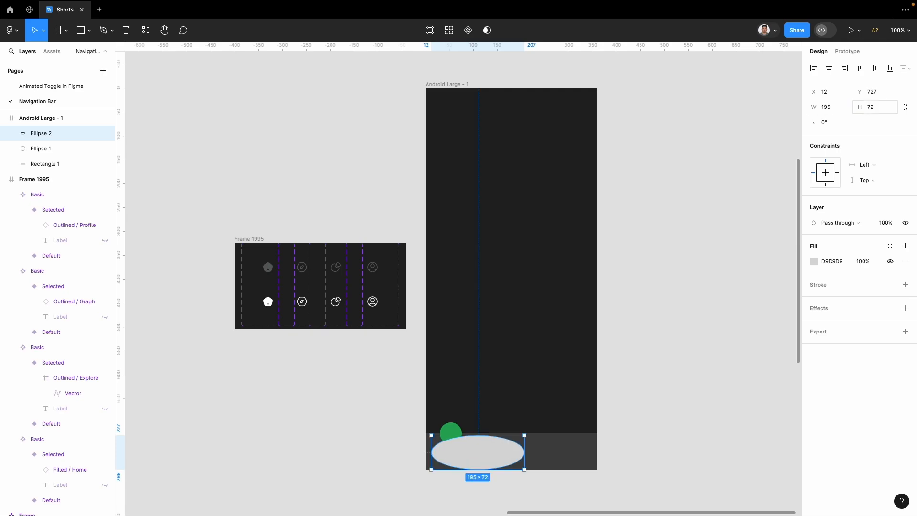
pyautogui.click(834, 111)
pyautogui.write('112')
pyautogui.press('Return')
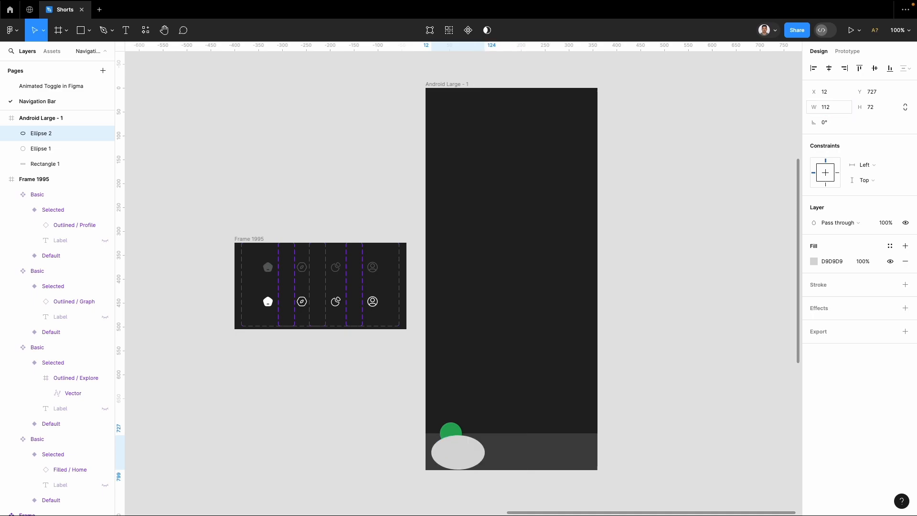
# Move the ellipse over the green circle to X 0, Y 674
pyautogui.moveTo(465, 458); pyautogui.dragTo(460, 432)
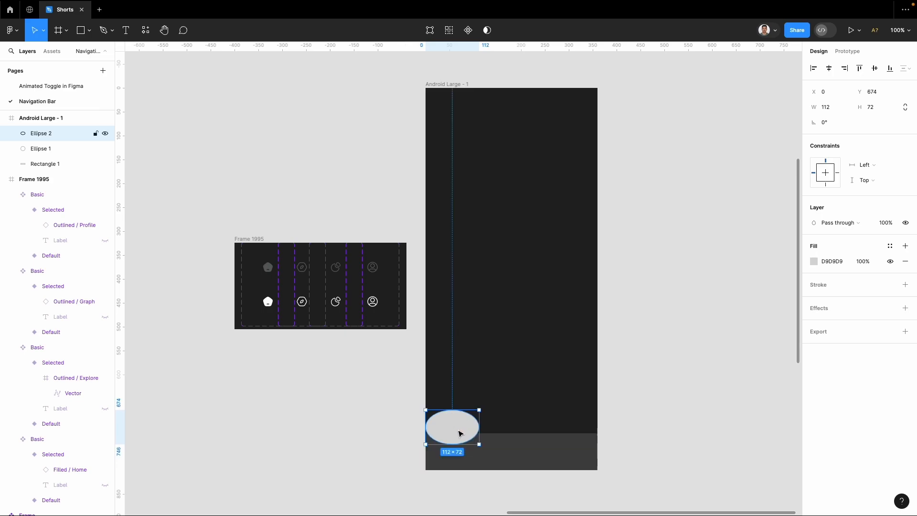
pyautogui.scroll(2, 453, 432)
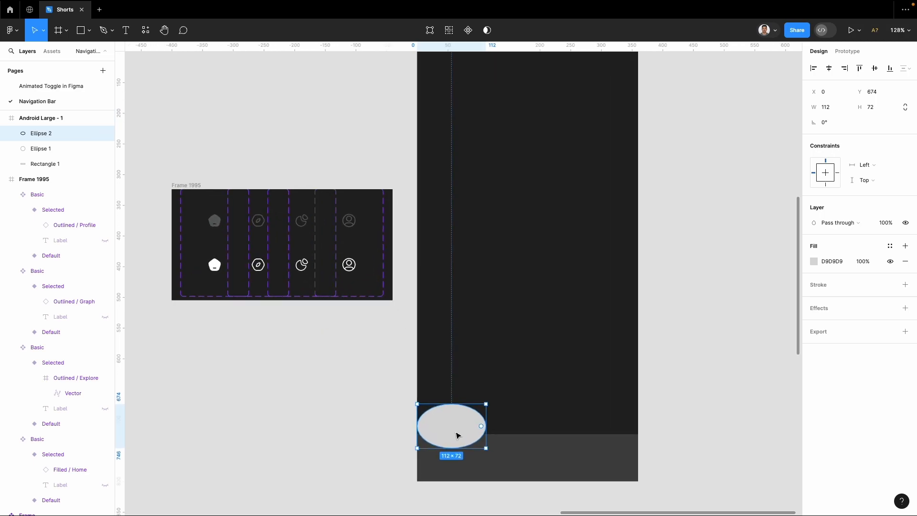
pyautogui.moveTo(499, 413); pyautogui.dragTo(490, 401)
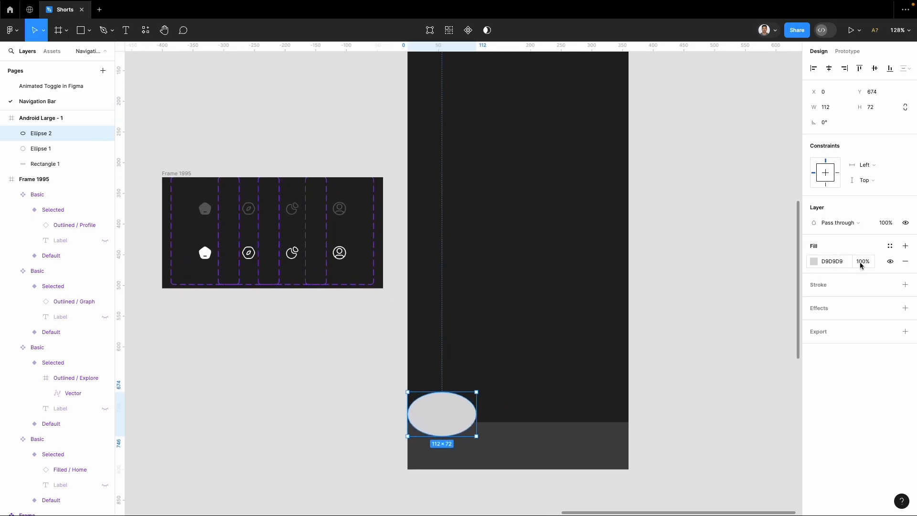
# Replace the ellipse's fill with a 000000 inside stroke of 1 and lower it to Y 687 around the green circle
pyautogui.click(904, 262)
pyautogui.click(903, 292)
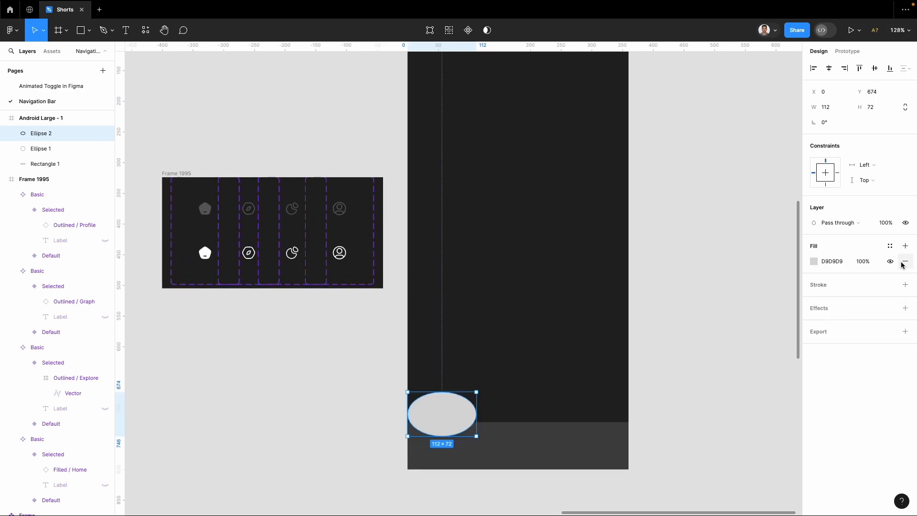
pyautogui.click(904, 262)
pyautogui.click(905, 293)
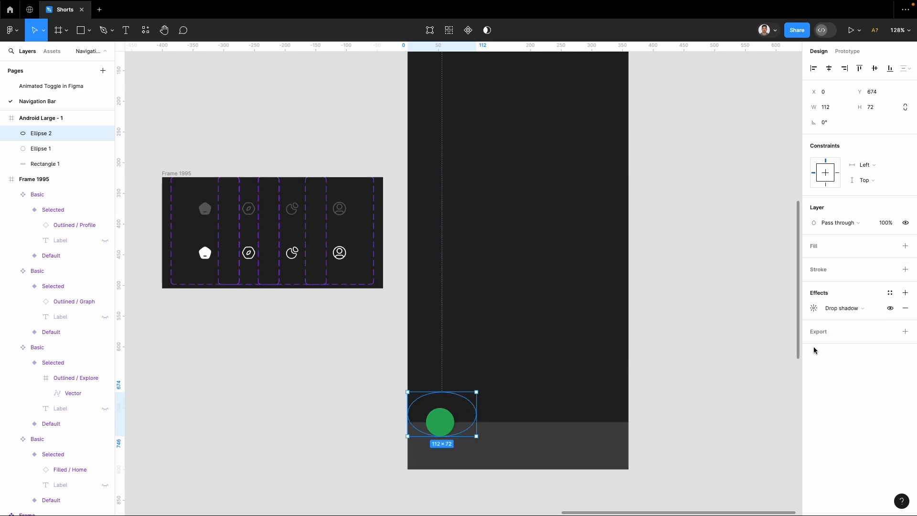
pyautogui.click(905, 308)
pyautogui.click(905, 269)
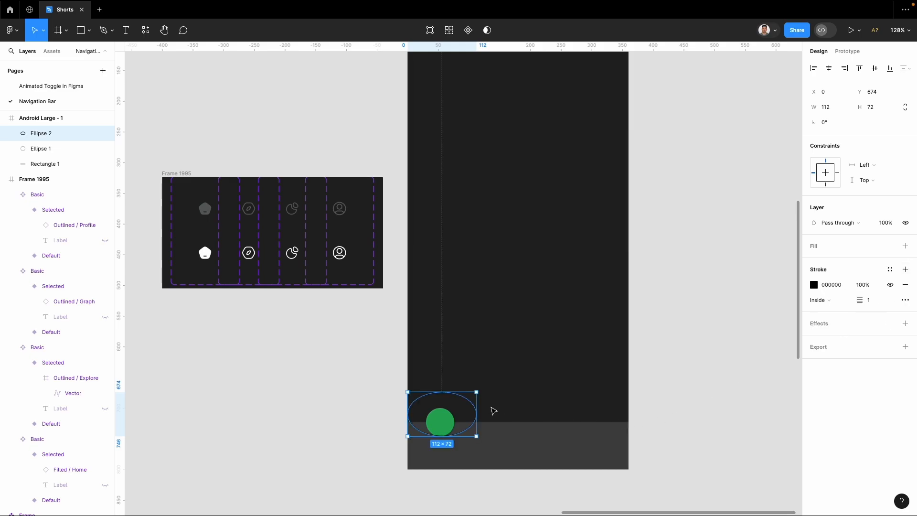
pyautogui.moveTo(462, 407); pyautogui.dragTo(462, 415)
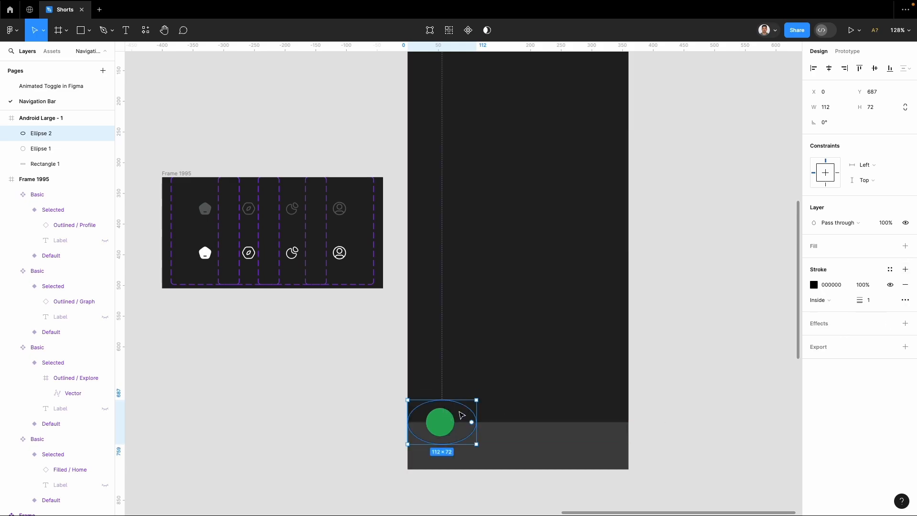
# Move the green circle to X 33, Y 700 so it is centred inside the outlined ellipse
pyautogui.moveTo(443, 424); pyautogui.dragTo(450, 425)
pyautogui.click(446, 425)
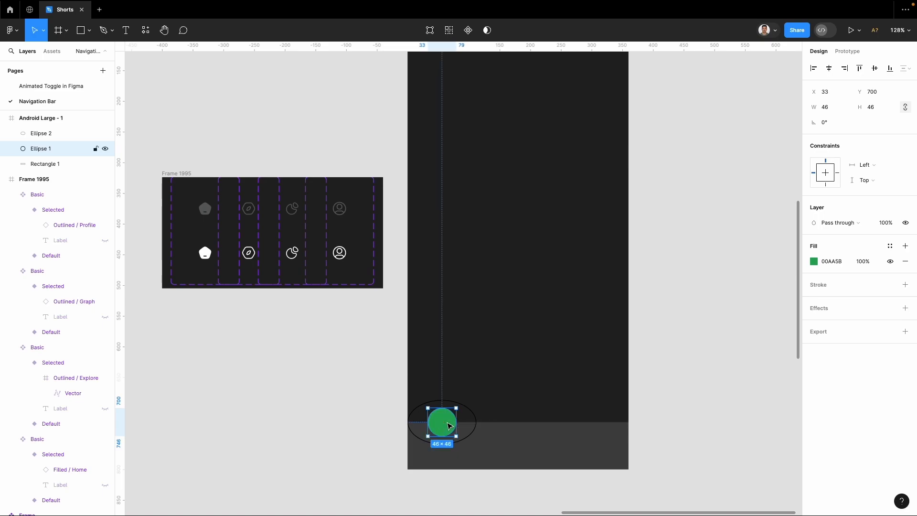
# Edit the ellipse's vector path and pull the right point's lower curve handle inward to X 79, Y 723
pyautogui.scroll(5, 459, 426)
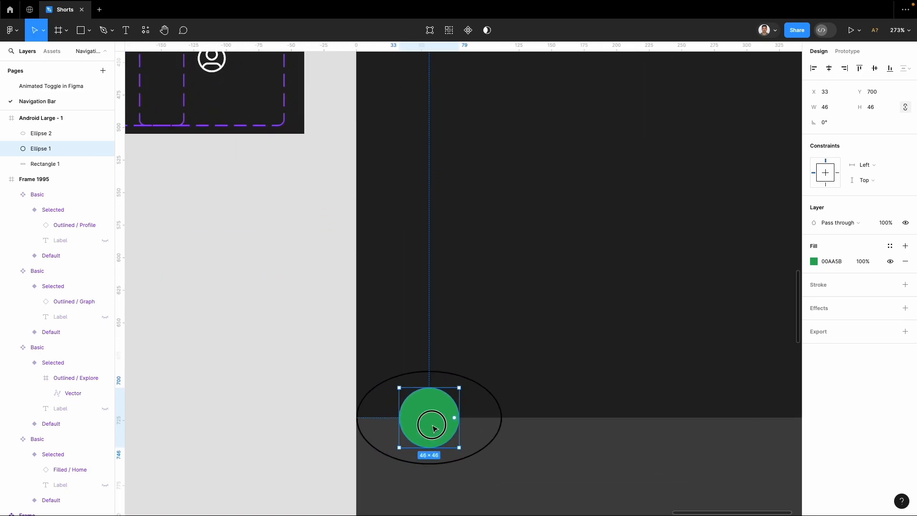
pyautogui.click(501, 417)
pyautogui.doubleClick(501, 417)
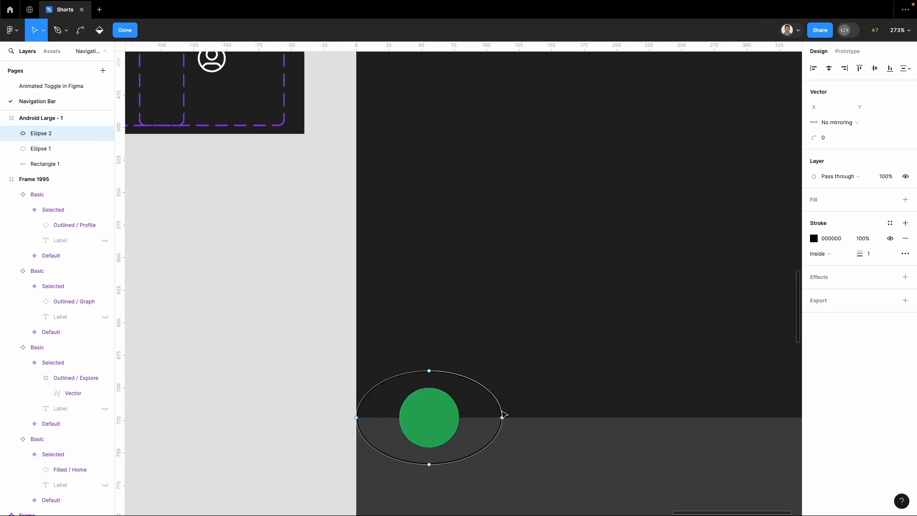
pyautogui.click(502, 418)
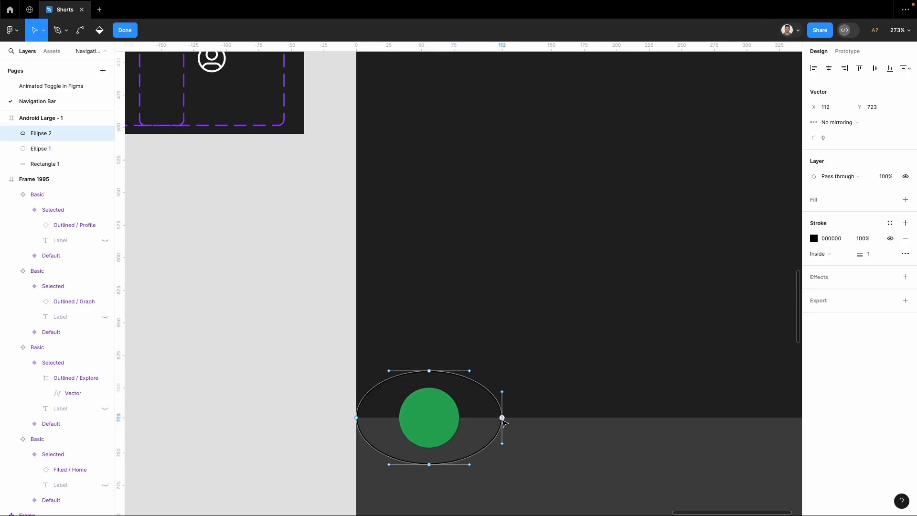
pyautogui.moveTo(502, 444); pyautogui.dragTo(460, 418)
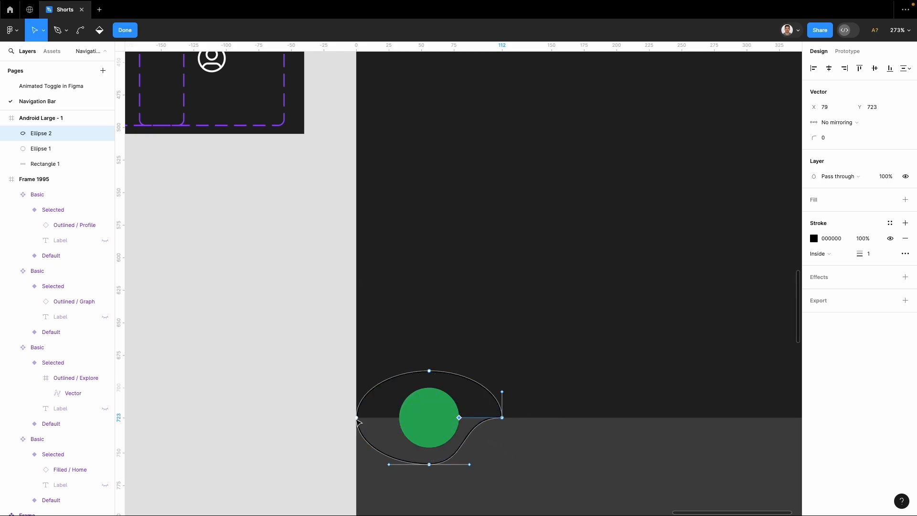
# Pull the lower curve handle of the ellipse's left point inward to X 32.5, Y 723
pyautogui.press('Escape')
pyautogui.doubleClick(361, 423)
pyautogui.click(358, 418)
pyautogui.moveTo(359, 445)
pyautogui.mouseDown()
pyautogui.moveTo(397, 431)
pyautogui.moveTo(401, 418)
pyautogui.mouseUp()
pyautogui.click(430, 422)
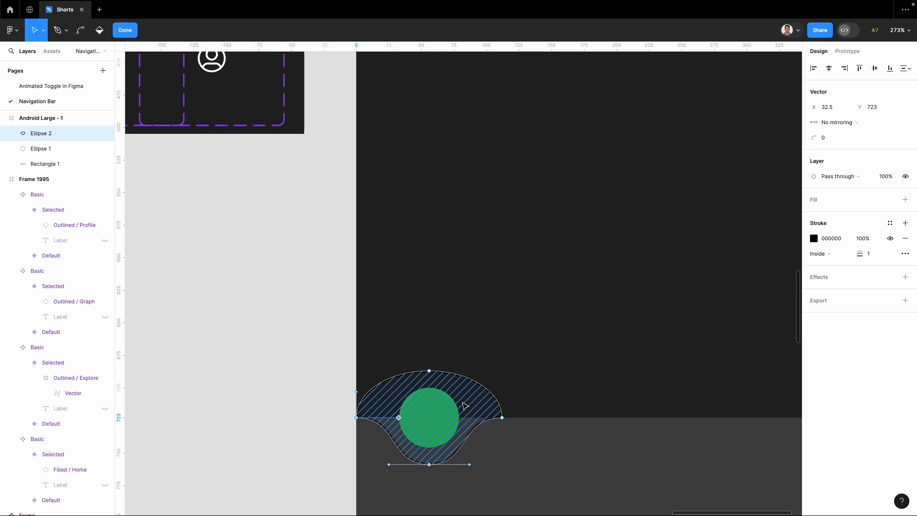
# Lower the ellipse's top point to X 56, Y 723 and flatten both upper side handles along the bar's upper edge
pyautogui.moveTo(429, 372); pyautogui.dragTo(430, 418)
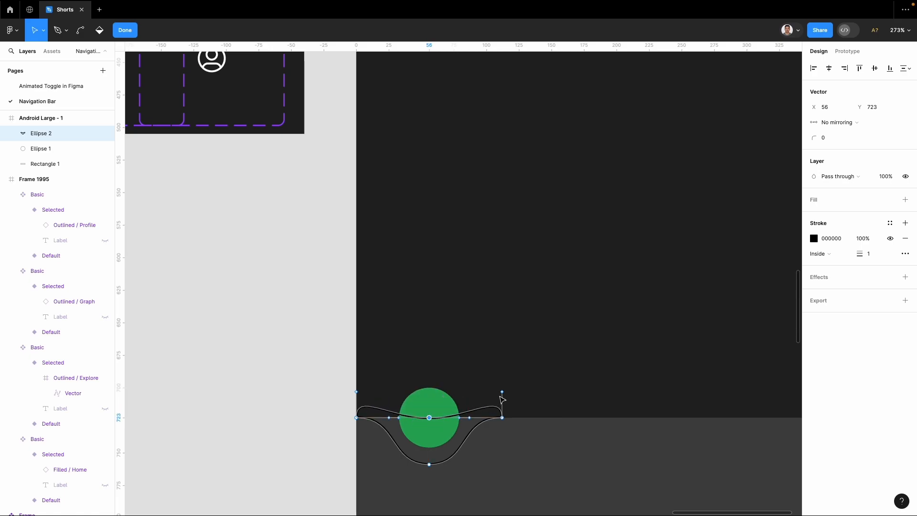
pyautogui.moveTo(504, 392); pyautogui.dragTo(466, 418)
pyautogui.click(365, 407)
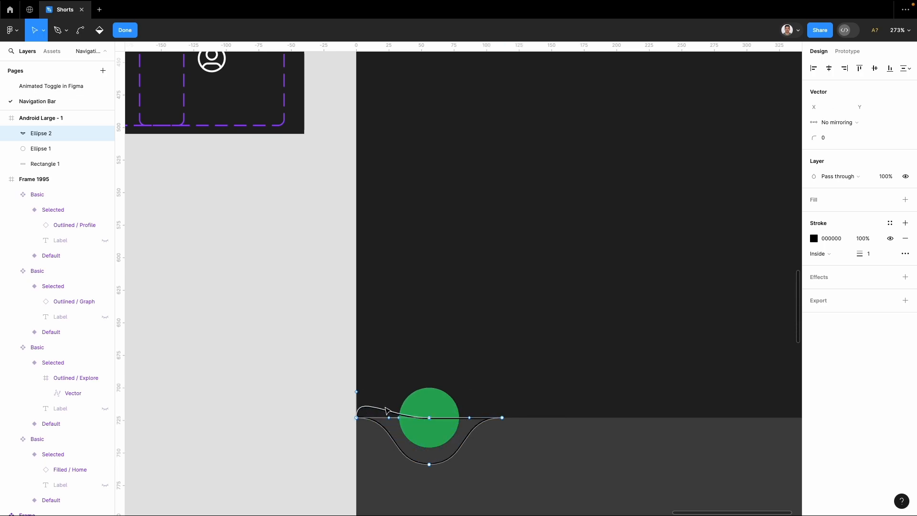
pyautogui.moveTo(357, 392); pyautogui.dragTo(413, 419)
# Finish the path edit and bring the green circle in front of the curved notch shape
pyautogui.click(434, 409)
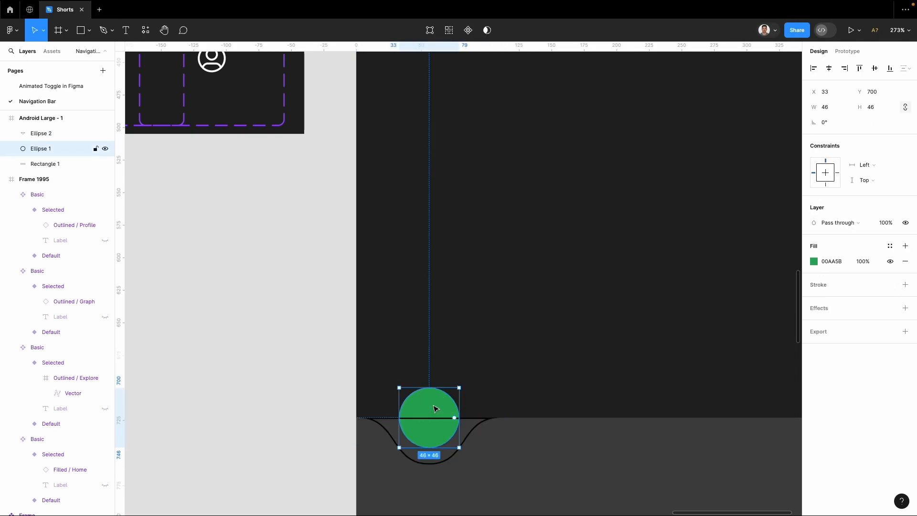
pyautogui.moveTo(37, 149); pyautogui.dragTo(38, 133)
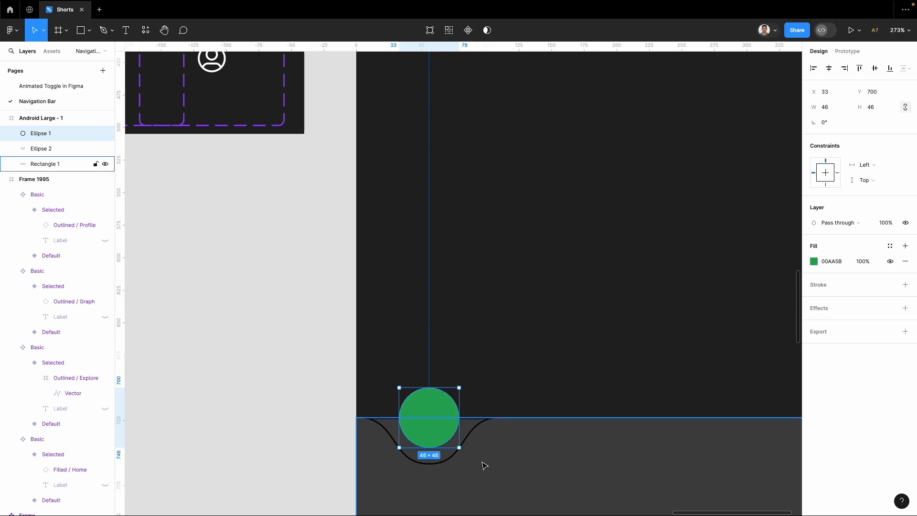
# Remove the notch shape's stroke and fill it with the frame's background colour 232323
pyautogui.click(476, 432)
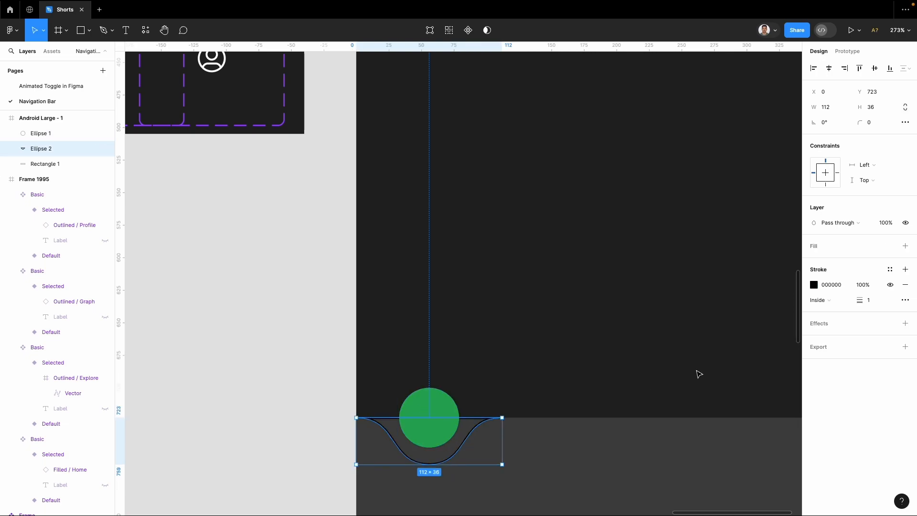
pyautogui.click(905, 246)
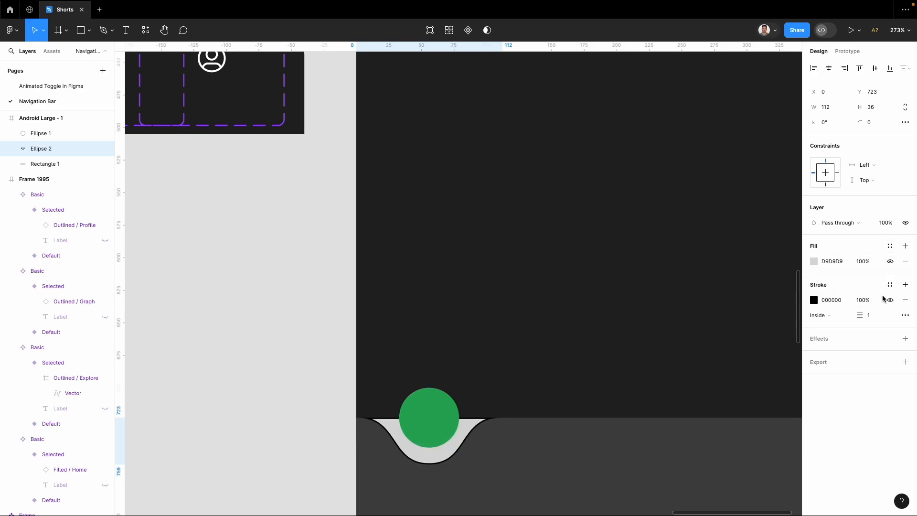
pyautogui.click(905, 300)
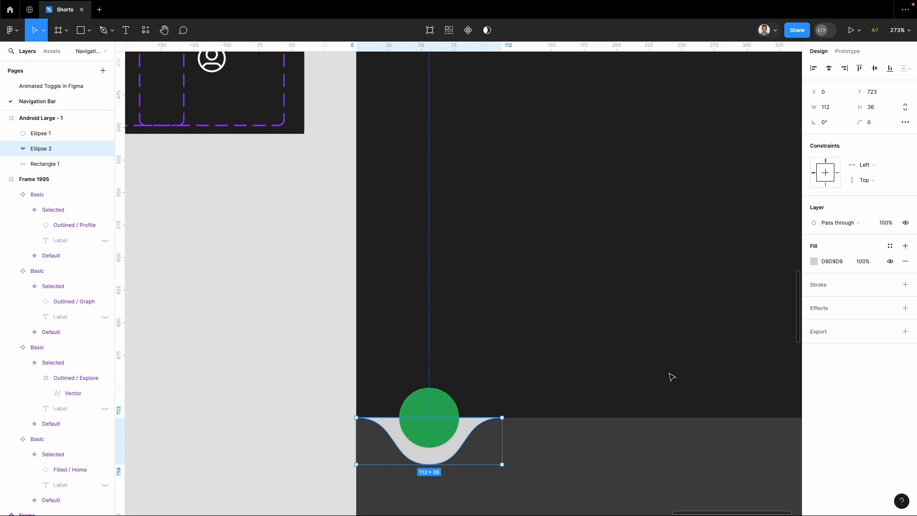
pyautogui.press('i')
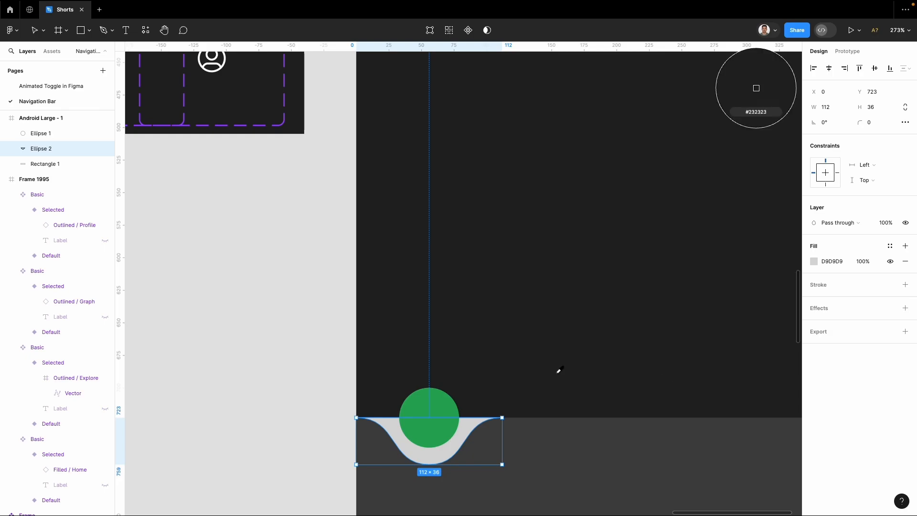
pyautogui.click(559, 377)
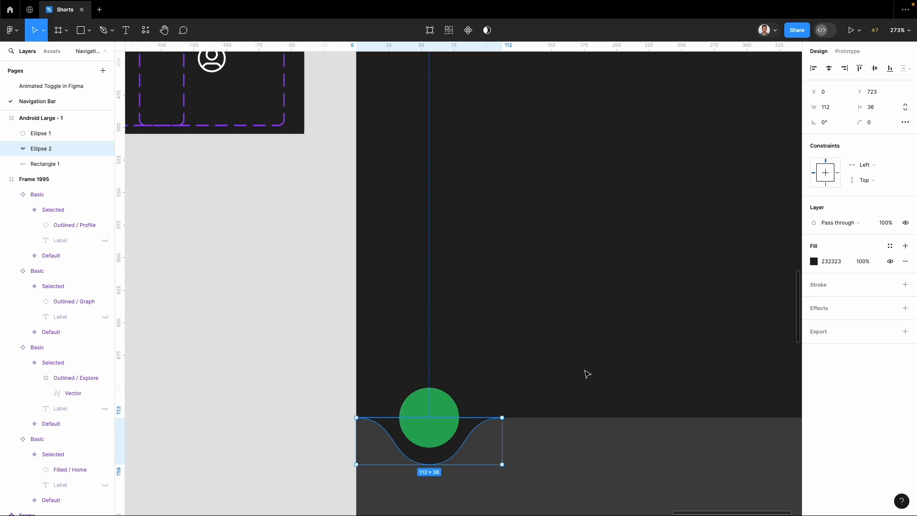
# Lower the green circle to Y 706 so it sits deeper in the notch
pyautogui.click(429, 433)
pyautogui.press('Down')
pyautogui.press('Down')
pyautogui.press('Down')
pyautogui.press('Down')
pyautogui.press('Down')
pyautogui.press('Down')
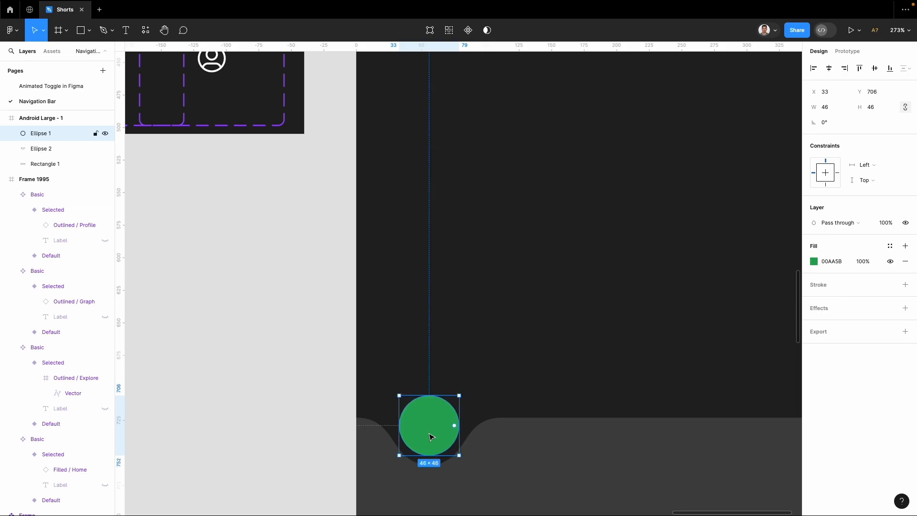
# Group the green circle with the notch shape and keep the group at X 0, Y 706 after a sideways test move
pyautogui.keyDown('shift'); pyautogui.click(473, 429); pyautogui.keyUp('shift')
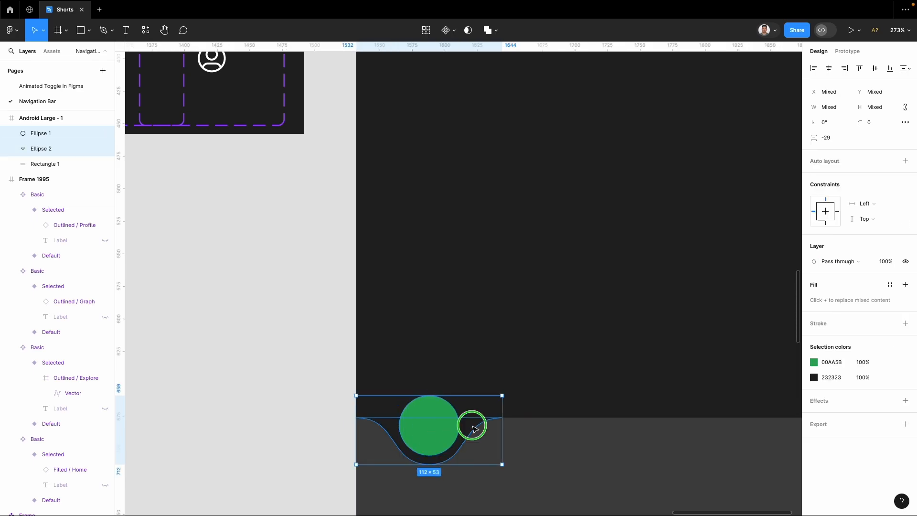
pyautogui.rightClick(473, 428)
pyautogui.click(507, 341)
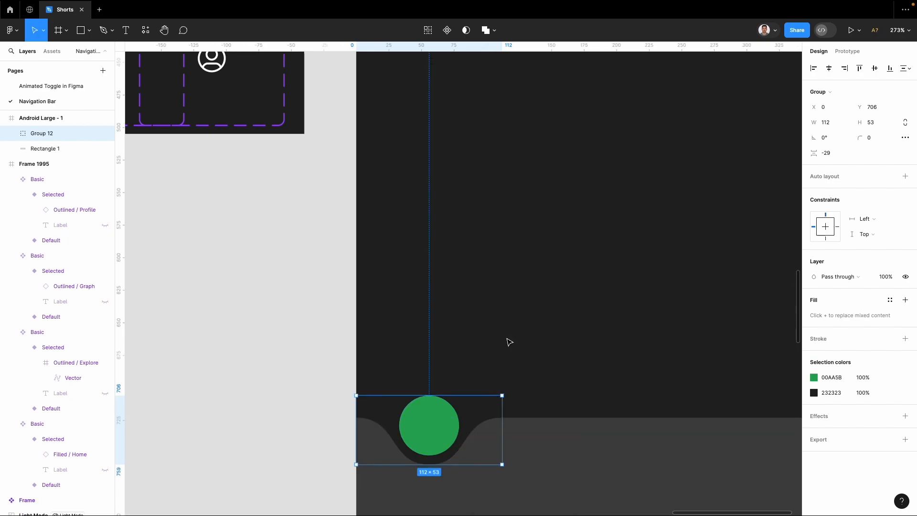
pyautogui.moveTo(435, 426)
pyautogui.mouseDown()
pyautogui.moveTo(691, 429)
pyautogui.moveTo(447, 426)
pyautogui.mouseUp()
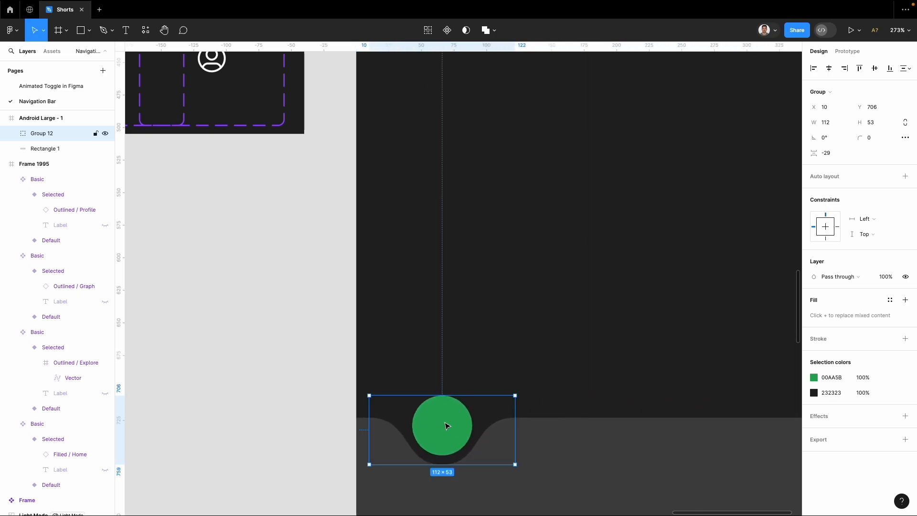
pyautogui.hotkey('shift', 'Left')
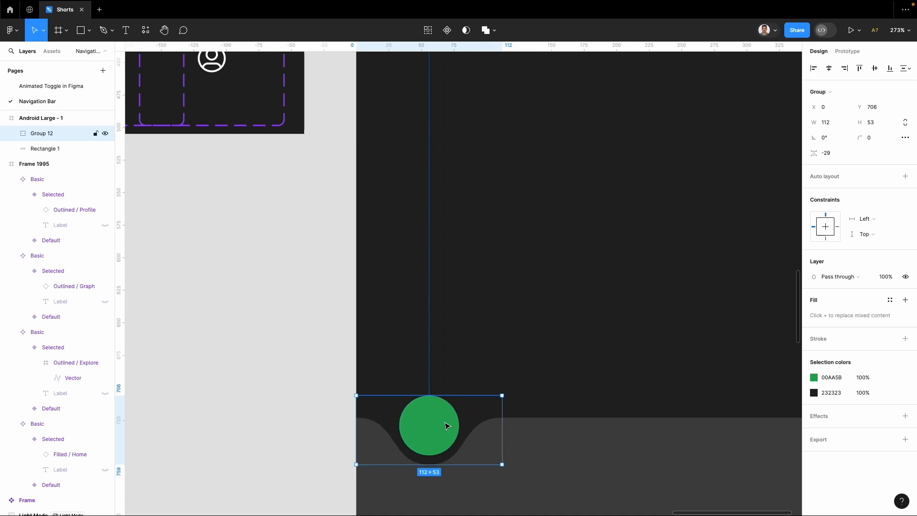
pyautogui.click(278, 329)
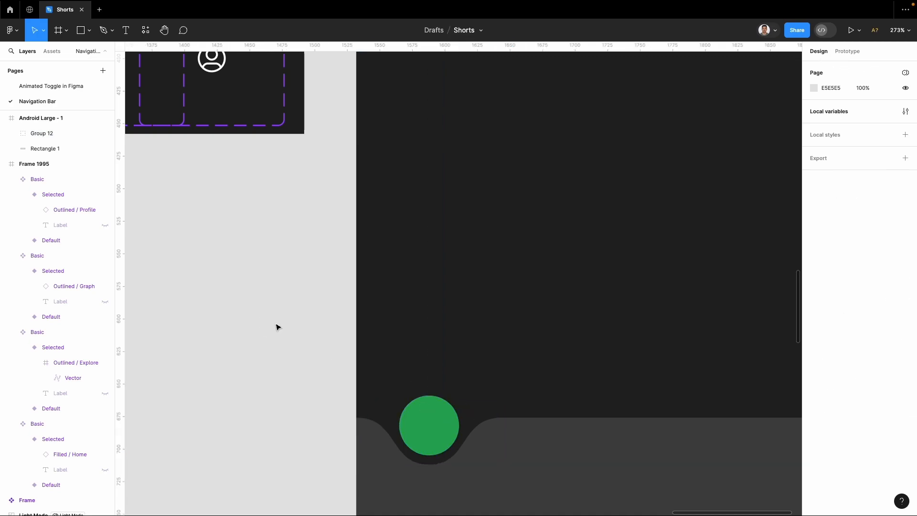
# Copy the four default icon variants from Frame 1995 into the Android Large frame
pyautogui.hotkey('shift', '0')
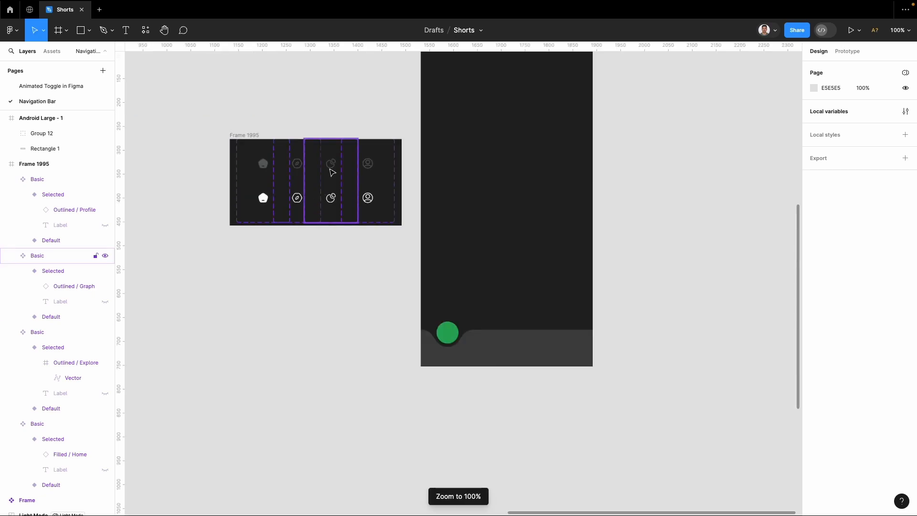
pyautogui.click(266, 167)
pyautogui.keyDown('shift'); pyautogui.click(297, 165); pyautogui.keyUp('shift')
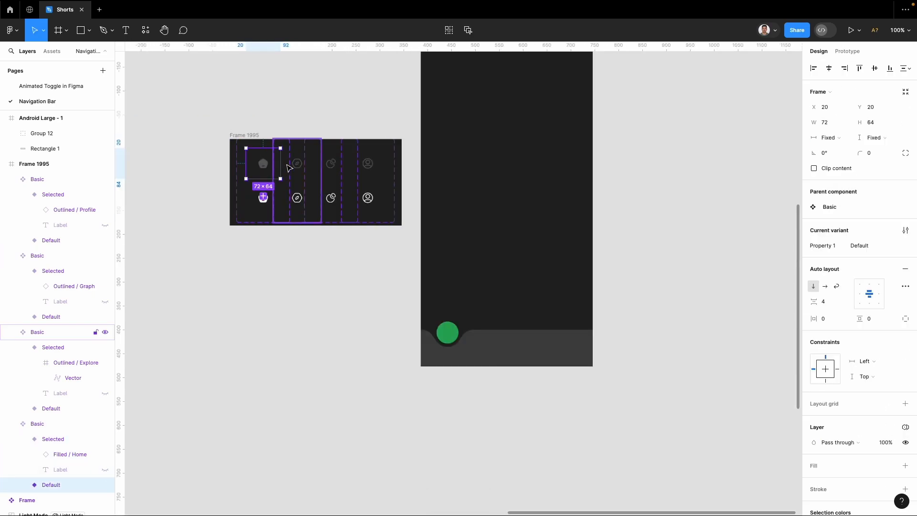
pyautogui.keyDown('shift'); pyautogui.click(332, 165); pyautogui.keyUp('shift')
pyautogui.keyDown('shift'); pyautogui.click(371, 166); pyautogui.keyUp('shift')
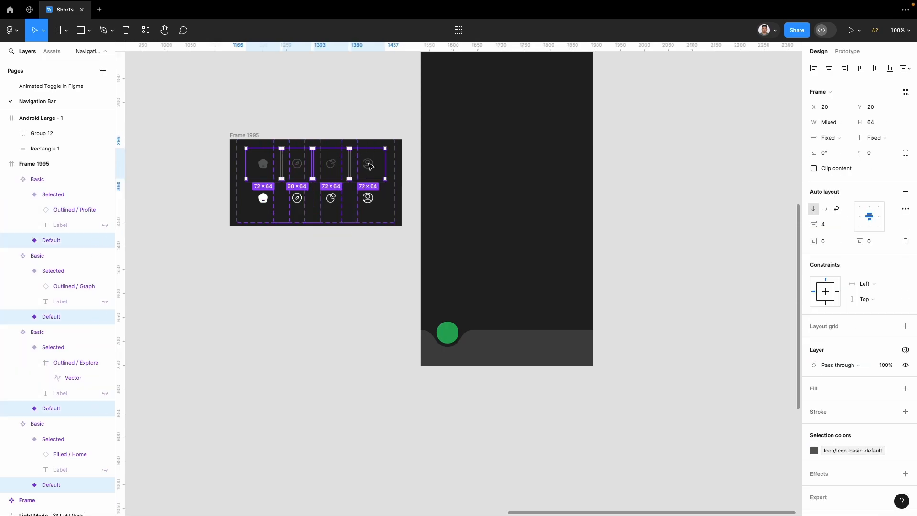
pyautogui.click(546, 349)
pyautogui.hotkey('ctrl', 'v')
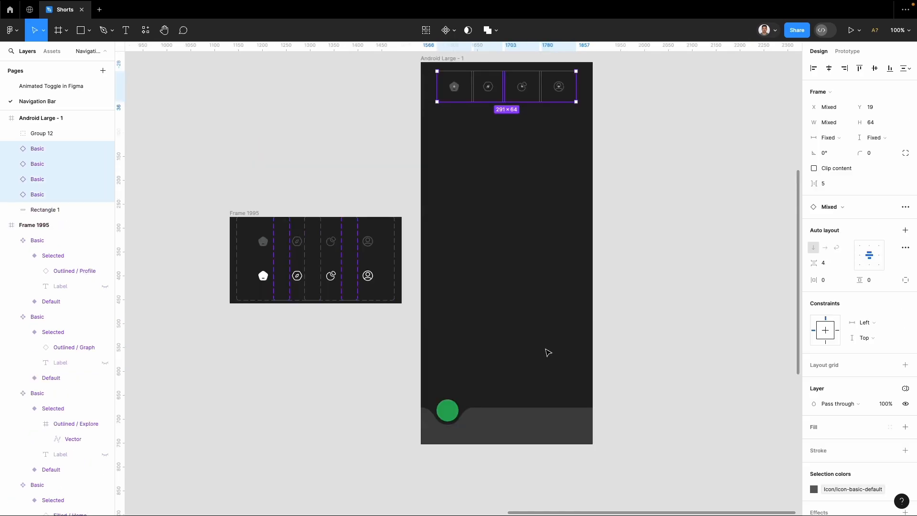
# Move the row of four pasted icons onto the navigation bar at Y 730
pyautogui.moveTo(520, 107); pyautogui.dragTo(522, 440)
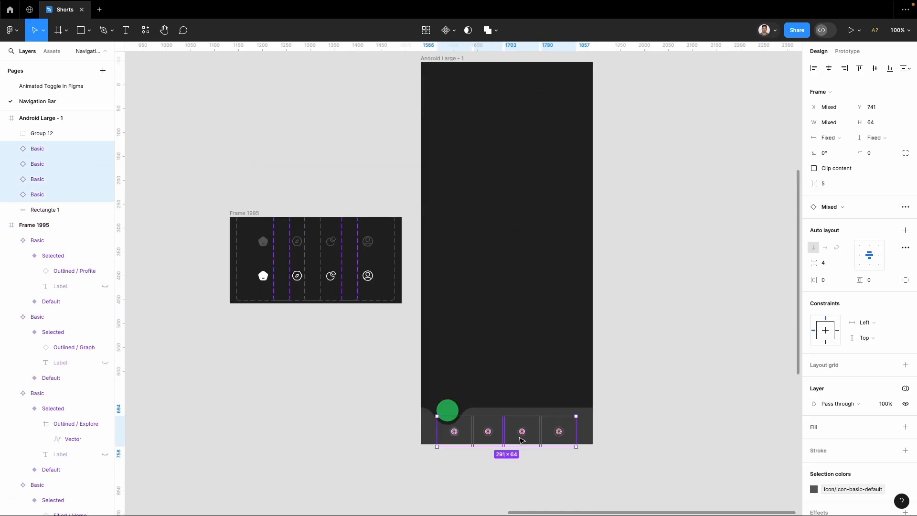
pyautogui.scroll(5, 505, 432)
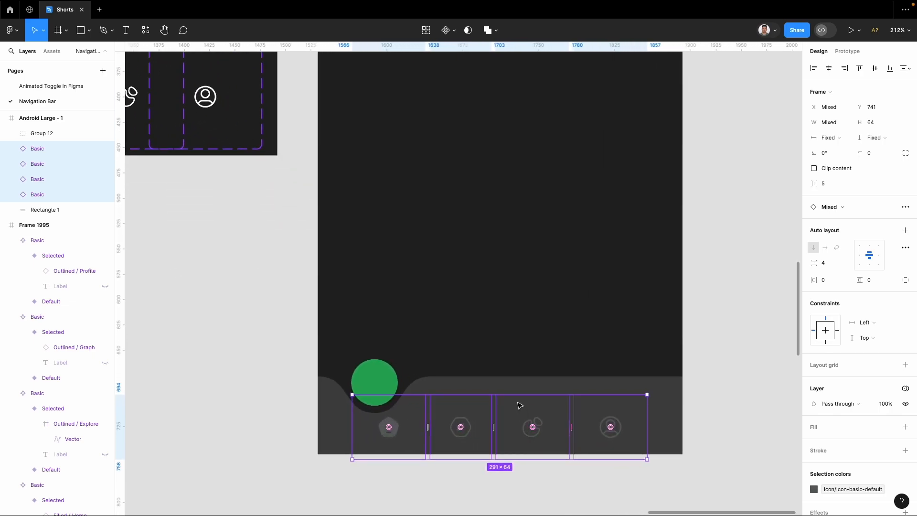
pyautogui.moveTo(472, 431); pyautogui.dragTo(473, 418)
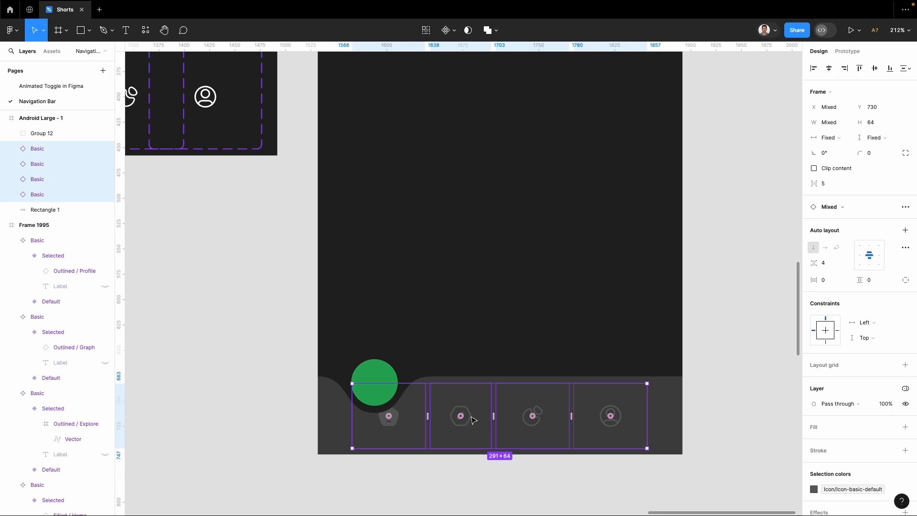
# Place the home icon over the green circle at X 20, Y 698, in front of the group, and switch it to the Selected variant
pyautogui.moveTo(395, 423); pyautogui.dragTo(385, 390)
pyautogui.press('super+z')
pyautogui.click(386, 419)
pyautogui.click(873, 208)
pyautogui.click(872, 218)
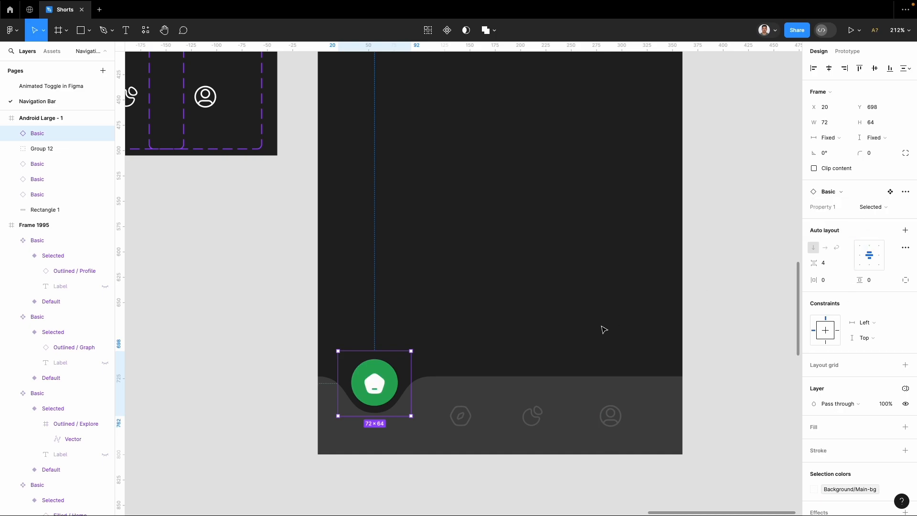
# Add a 12-size white text label "Home" below the green circle at X 38, Y 766
pyautogui.press('t')
pyautogui.click(356, 438)
pyautogui.write('Home')
pyautogui.press('Escape')
pyautogui.moveTo(382, 446); pyautogui.dragTo(381, 431)
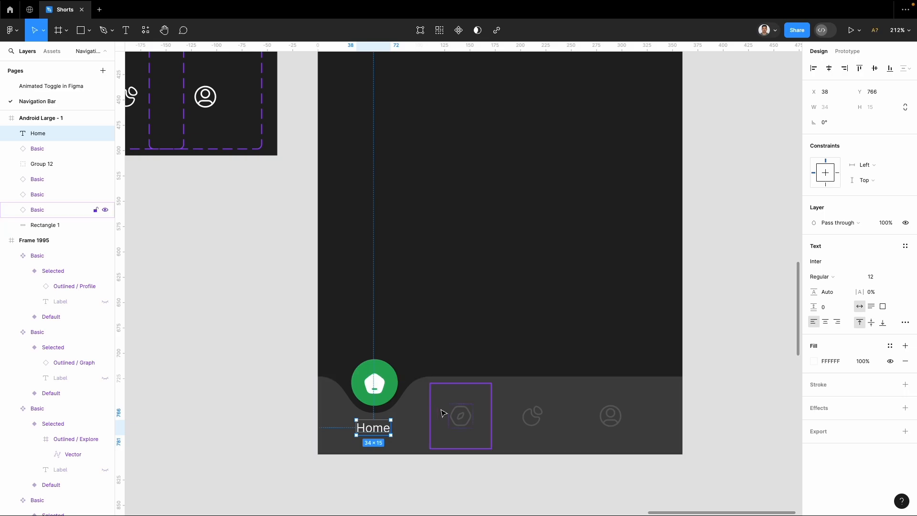
# Duplicate the Home label under the compass icon and change its text to "Explore"
pyautogui.moveTo(378, 431); pyautogui.dragTo(463, 430)
pyautogui.doubleClick(464, 429)
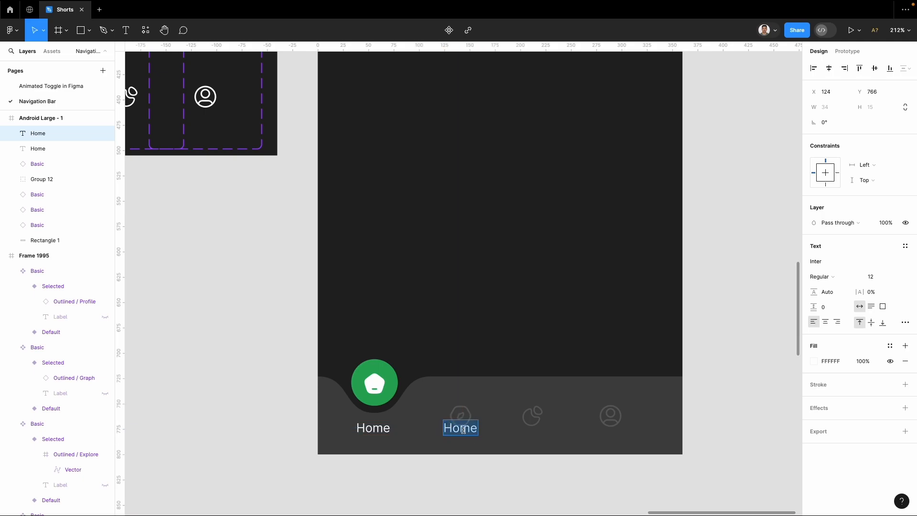
pyautogui.write('Explore')
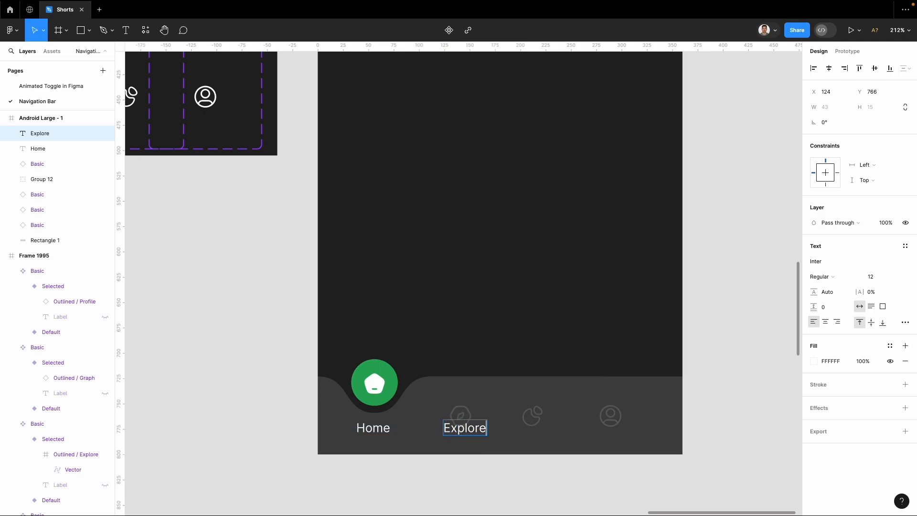
pyautogui.press('Escape')
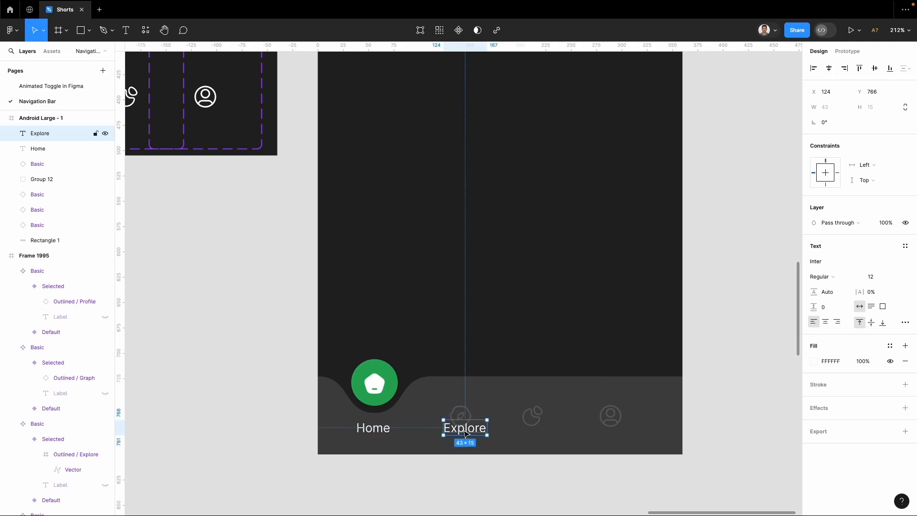
# Duplicate the Explore label under the graph icon at Y 766 and change its text to "Category"
pyautogui.moveTo(466, 431); pyautogui.dragTo(532, 431)
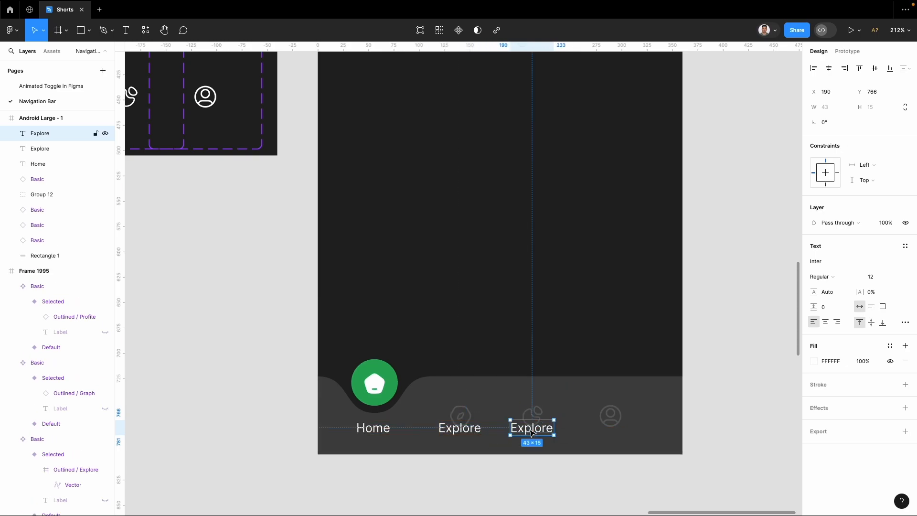
pyautogui.doubleClick(529, 429)
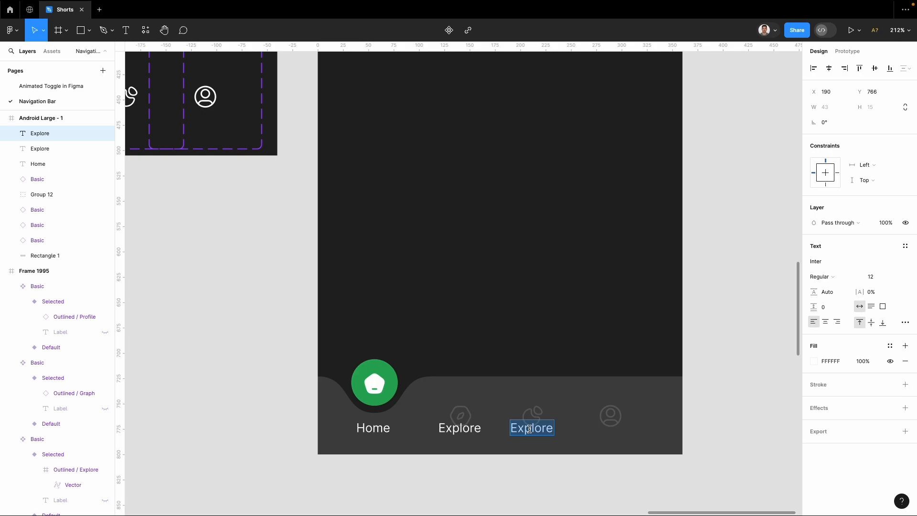
pyautogui.write('Category')
pyautogui.press('Escape')
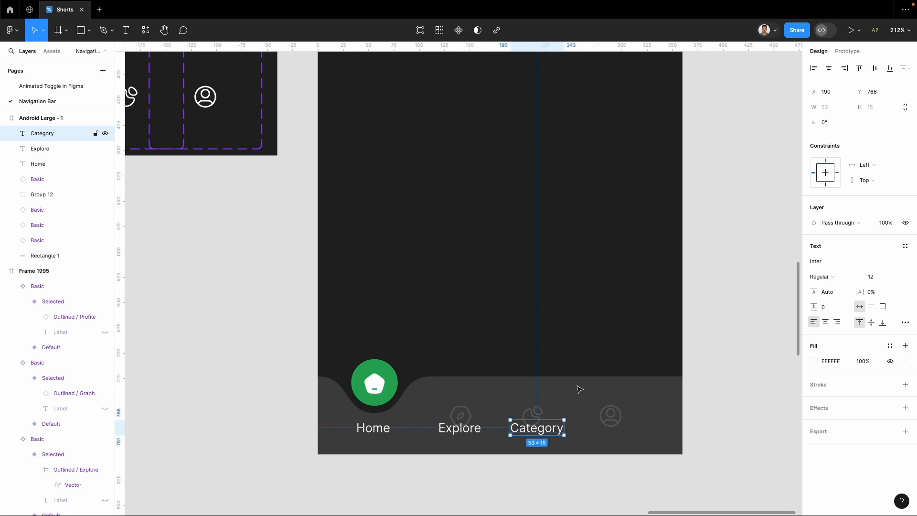
# Duplicate the Category label under the profile icon at X 262, Y 766 and change its text to "Account"
pyautogui.moveTo(543, 430); pyautogui.dragTo(614, 432)
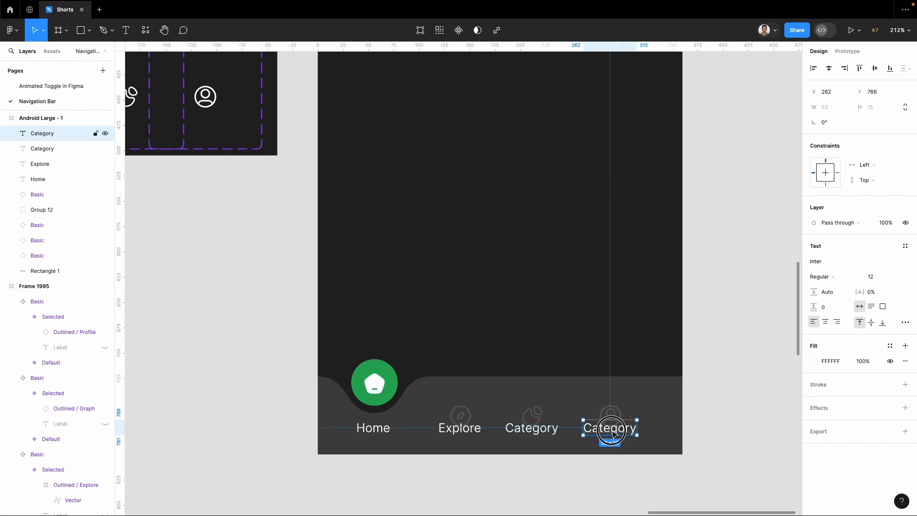
pyautogui.doubleClick(613, 431)
pyautogui.write('Account')
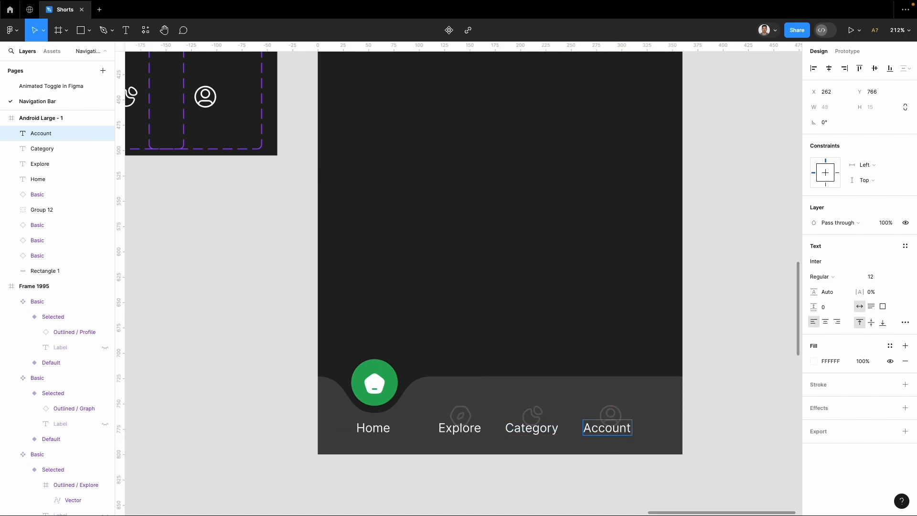
pyautogui.press('Escape')
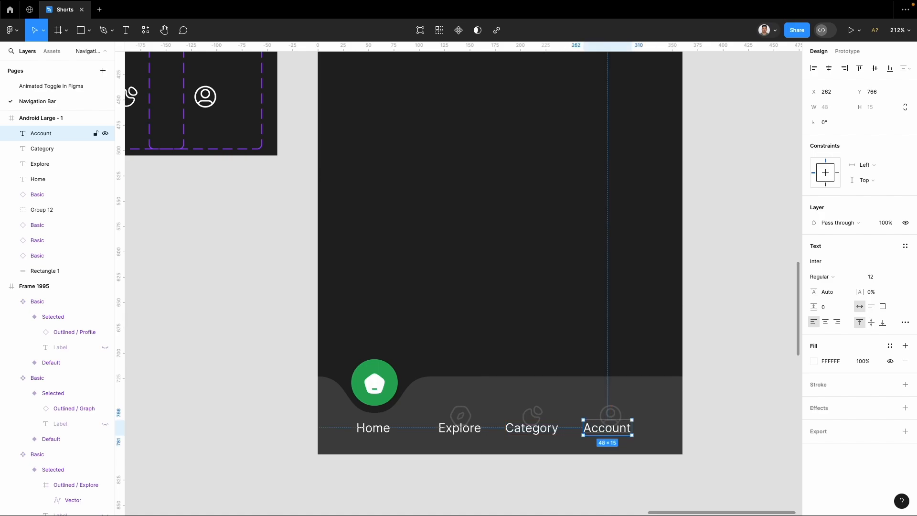
pyautogui.click(715, 373)
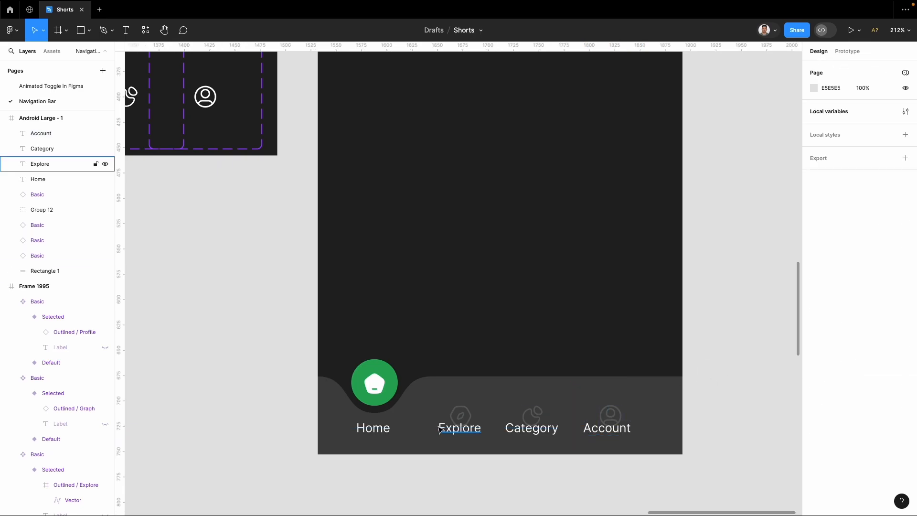
# Move the Explore, Category and Account labels together down to Y 806, below the navigation bar
pyautogui.click(451, 430)
pyautogui.keyDown('shift'); pyautogui.click(531, 427); pyautogui.keyUp('shift')
pyautogui.keyDown('shift'); pyautogui.click(598, 433); pyautogui.keyUp('shift')
pyautogui.hotkey('shift', 'Down')
pyautogui.hotkey('shift', 'Down')
pyautogui.press('Down')
pyautogui.press('Down')
pyautogui.press('Down')
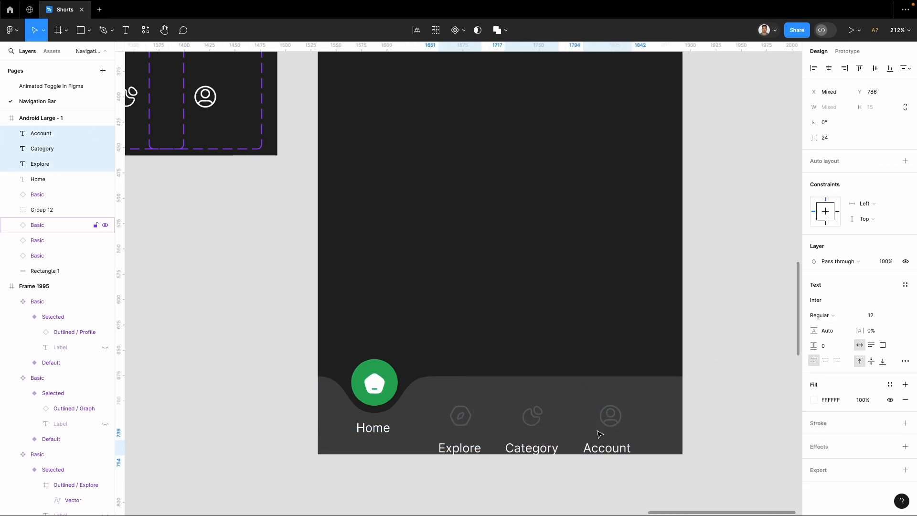
pyautogui.hotkey('shift', 'Down')
pyautogui.press('Down')
pyautogui.press('Down')
pyautogui.press('Down')
pyautogui.press('Down')
pyautogui.press('Down')
pyautogui.press('Down')
pyautogui.press('Down')
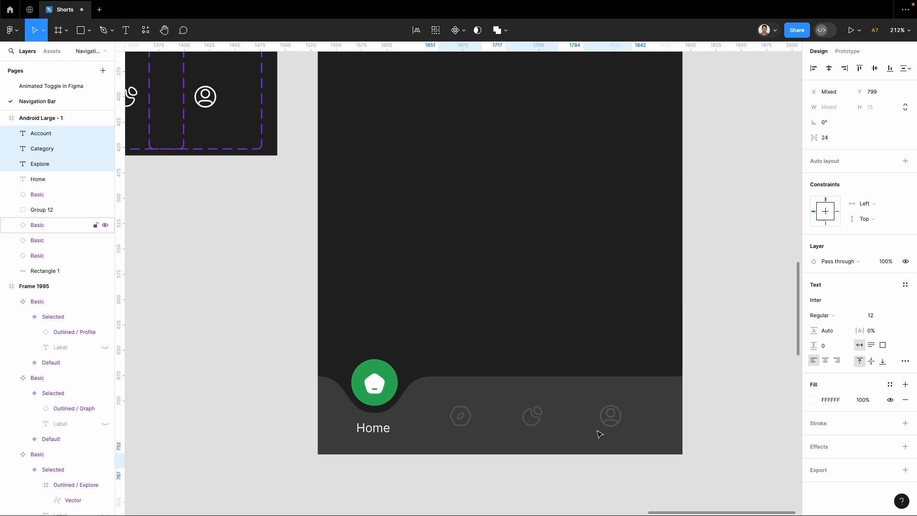
# Set the fill opacity of the Explore, Category and Account labels to 0%
pyautogui.click(863, 400)
pyautogui.write('0')
pyautogui.press('Return')
pyautogui.press('super+z')
pyautogui.click(859, 400)
pyautogui.write('0')
pyautogui.press('Return')
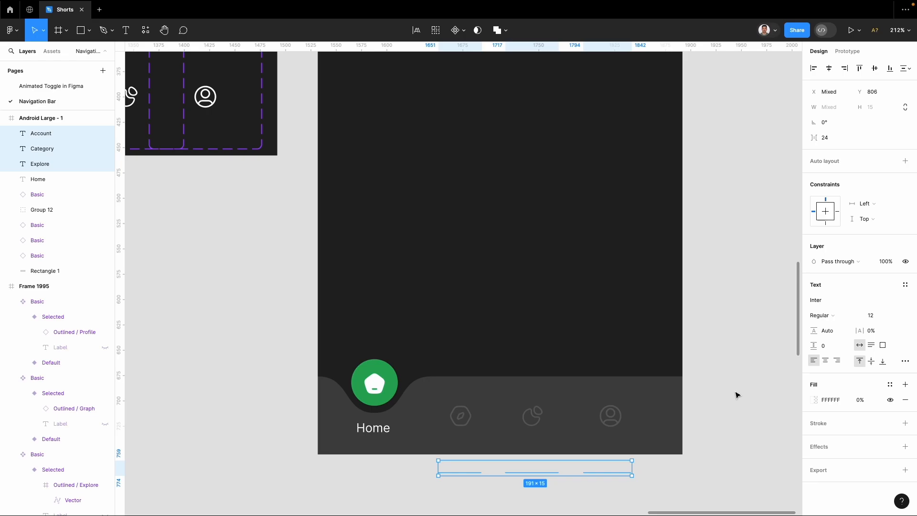
# Wrap all the navigation bar's elements, including the labels below it, in a new frame
pyautogui.scroll(-2, 358, 338)
pyautogui.moveTo(170, 337); pyautogui.dragTo(430, 432)
pyautogui.rightClick(430, 432)
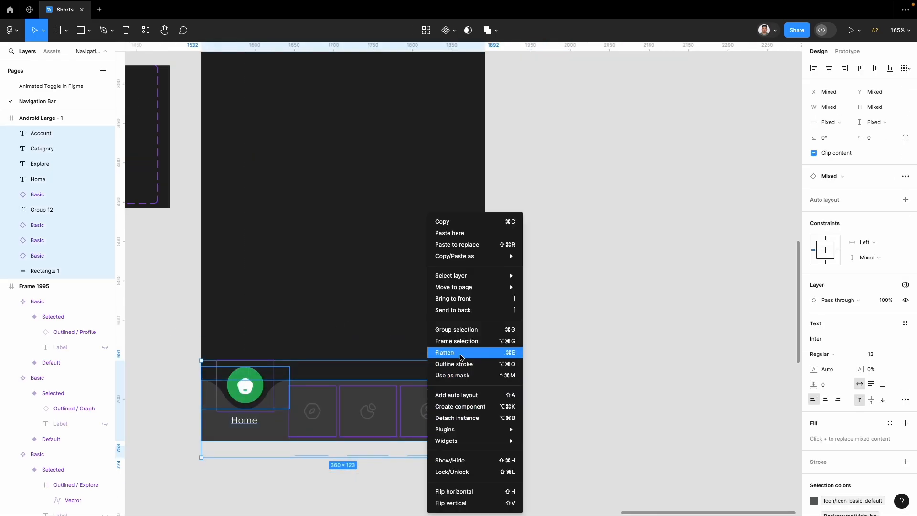
pyautogui.click(468, 343)
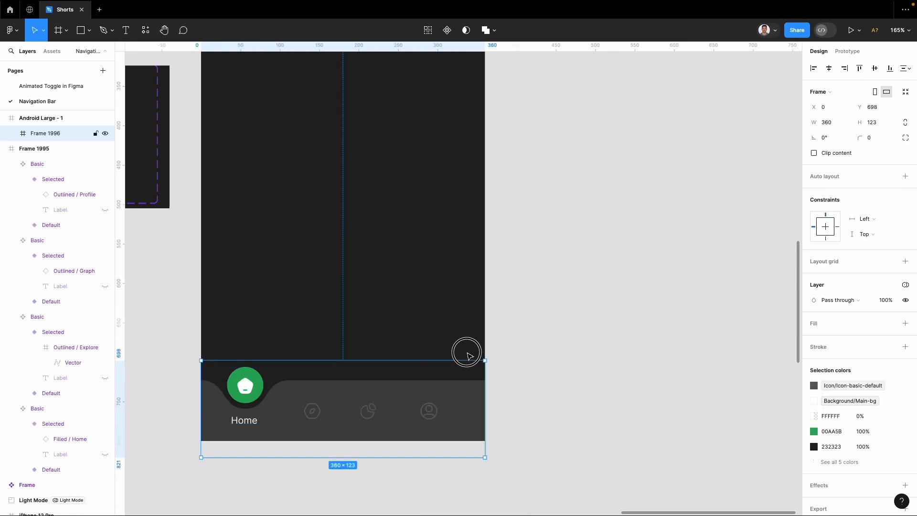
# Move the navigation bar frame out of the Android Large frame onto the empty canvas beside it and rename it "Home"
pyautogui.moveTo(447, 363); pyautogui.dragTo(696, 168)
pyautogui.moveTo(622, 196); pyautogui.dragTo(369, 266)
pyautogui.moveTo(437, 240); pyautogui.dragTo(447, 121)
pyautogui.doubleClick(305, 64)
pyautogui.write('G')
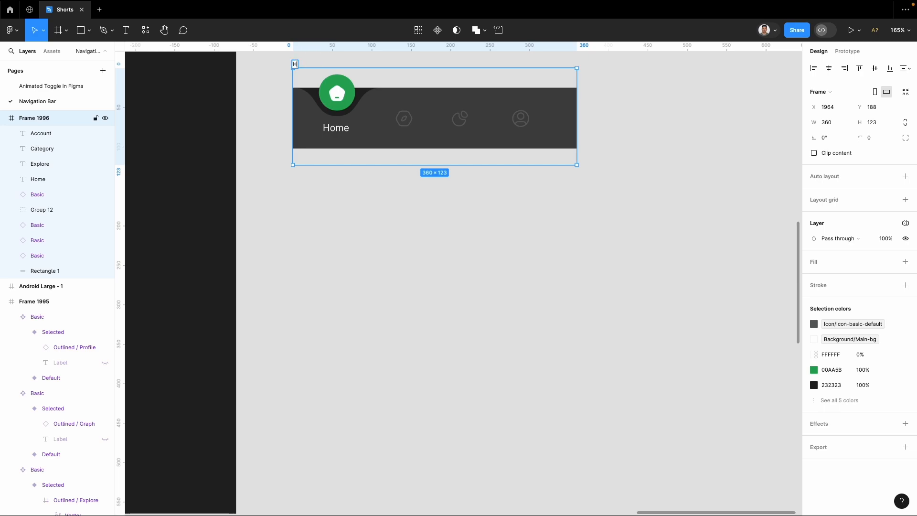
pyautogui.write('ome')
pyautogui.press('Return')
# Duplicate the Home navigation bar frame directly below at Y 327 and rename the copy "Explore"
pyautogui.moveTo(383, 102); pyautogui.dragTo(384, 221)
pyautogui.doubleClick(305, 174)
pyautogui.write('Explore')
pyautogui.press('Return')
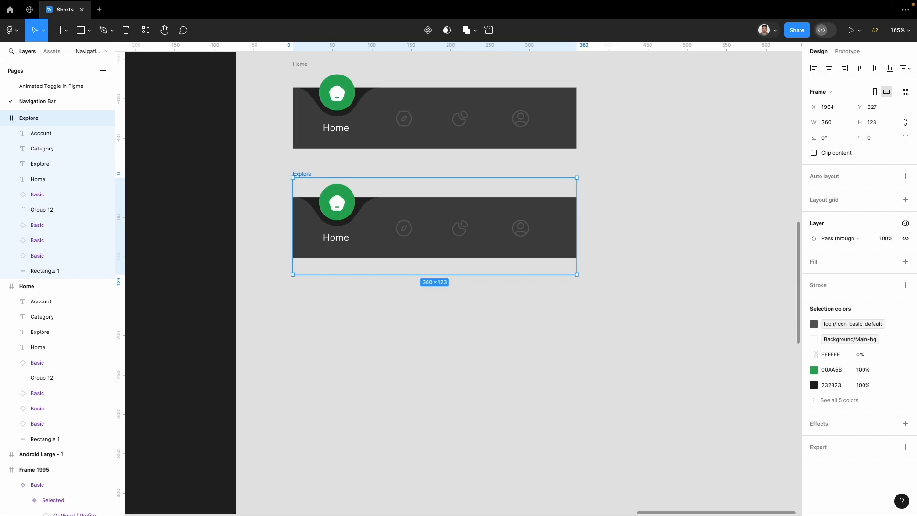
# Duplicate the Explore navigation bar frame below at Y 466 and rename the copy "Category"
pyautogui.moveTo(383, 245); pyautogui.dragTo(386, 338)
pyautogui.doubleClick(305, 283)
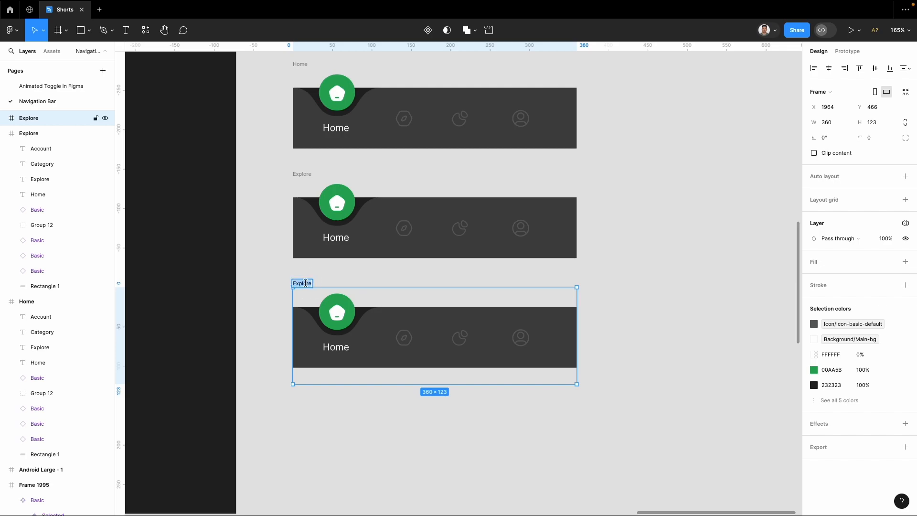
pyautogui.write('Category')
pyautogui.press('Return')
# Duplicate the Category navigation bar frame below at Y 605 and rename the copy "Account"
pyautogui.keyDown('alt'); pyautogui.moveTo(380, 336); pyautogui.dragTo(386, 443); pyautogui.keyUp('alt')
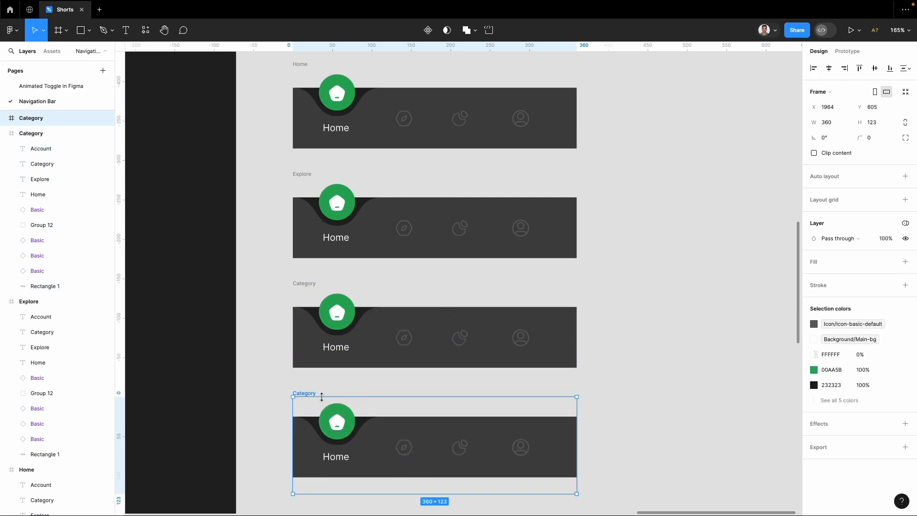
pyautogui.doubleClick(310, 395)
pyautogui.write('Accoun')
pyautogui.press('Return')
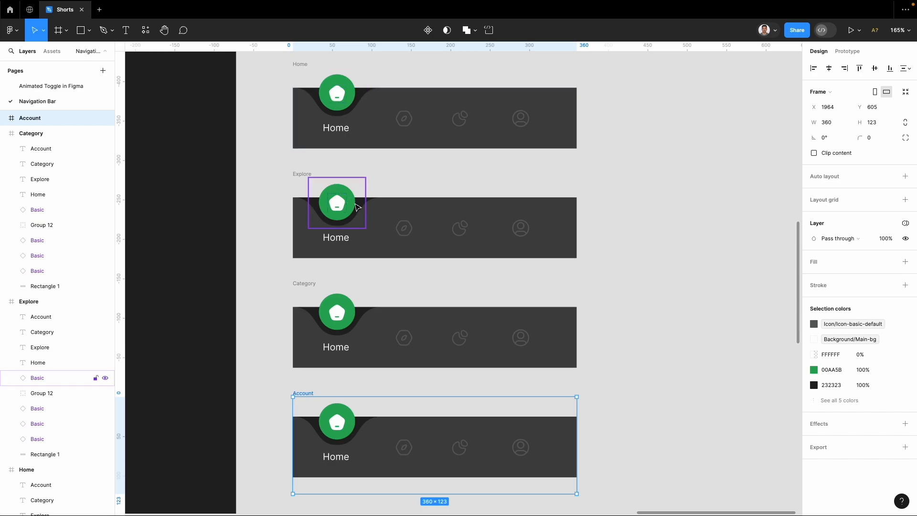
# In the Explore frame, move the green circle and its notch horizontally over the compass icon
pyautogui.click(371, 201)
pyautogui.press('Return')
pyautogui.moveTo(367, 209); pyautogui.dragTo(436, 208)
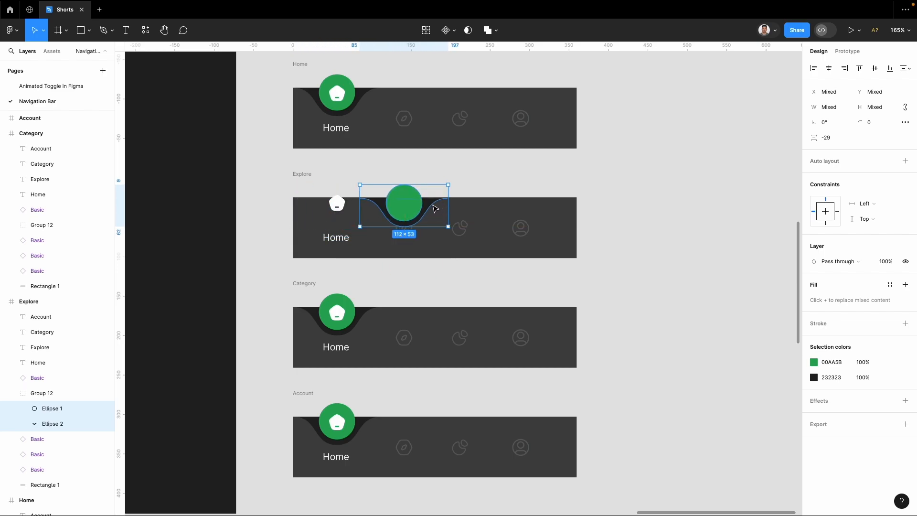
# In the Explore frame, raise the hidden Explore label to Y 71 and set its fill opacity to 100%
pyautogui.click(407, 269)
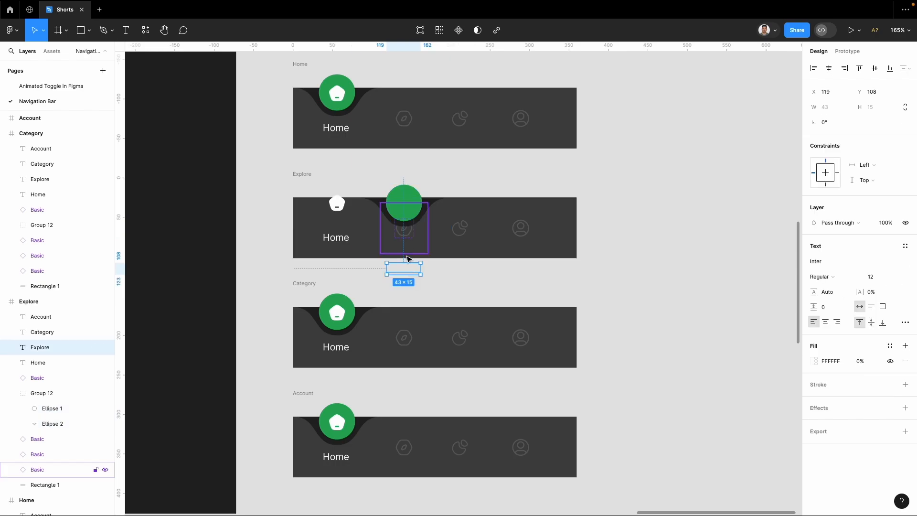
pyautogui.hotkey('shift', 'Up')
pyautogui.hotkey('shift', 'Up')
pyautogui.hotkey('shift', 'Up')
pyautogui.hotkey('shift', 'Up')
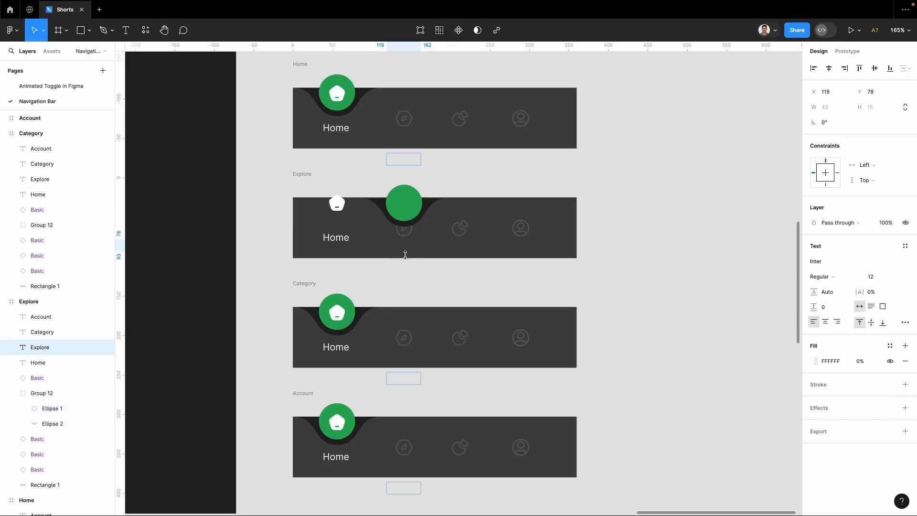
pyautogui.hotkey('shift', 'Down')
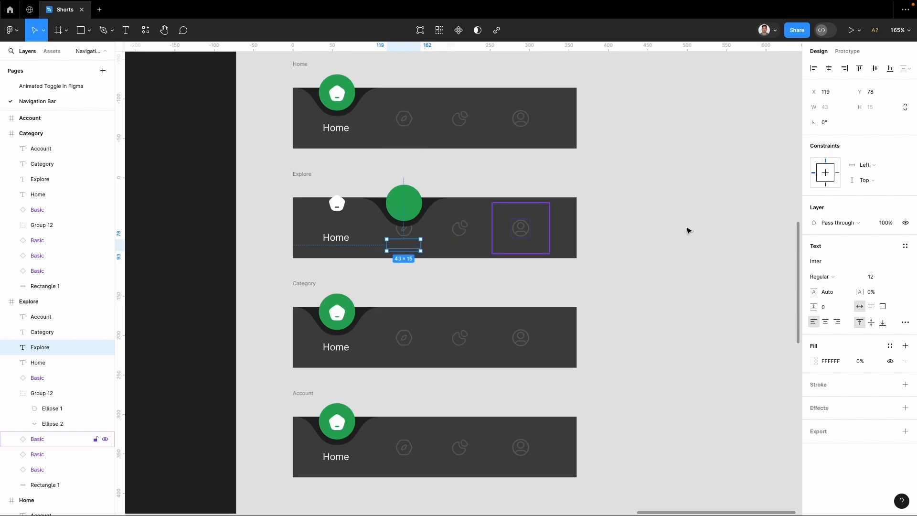
pyautogui.click(860, 361)
pyautogui.write('100')
pyautogui.press('Return')
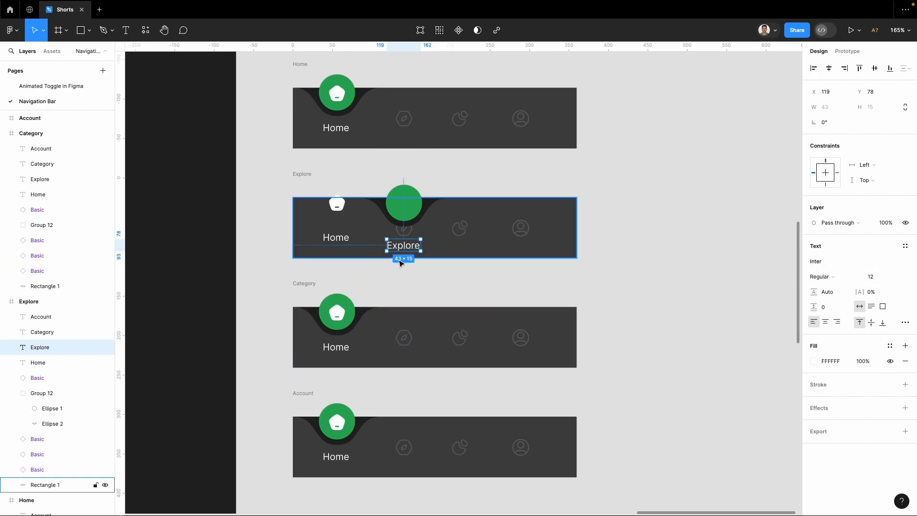
pyautogui.moveTo(402, 246); pyautogui.dragTo(403, 240)
# In the Explore frame, move the Home label down to Y 108 and set its fill opacity to 0%
pyautogui.click(328, 242)
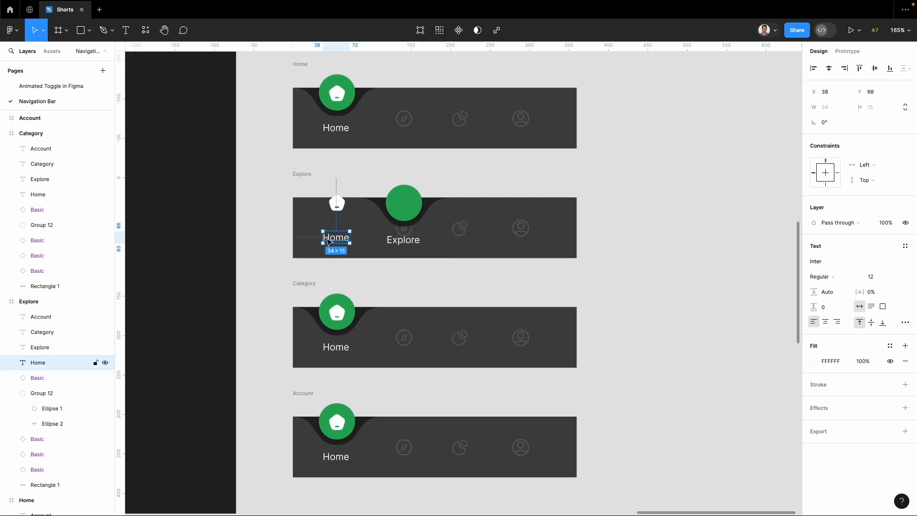
pyautogui.moveTo(329, 242); pyautogui.dragTo(334, 274)
pyautogui.click(862, 361)
pyautogui.write('0')
pyautogui.press('Return')
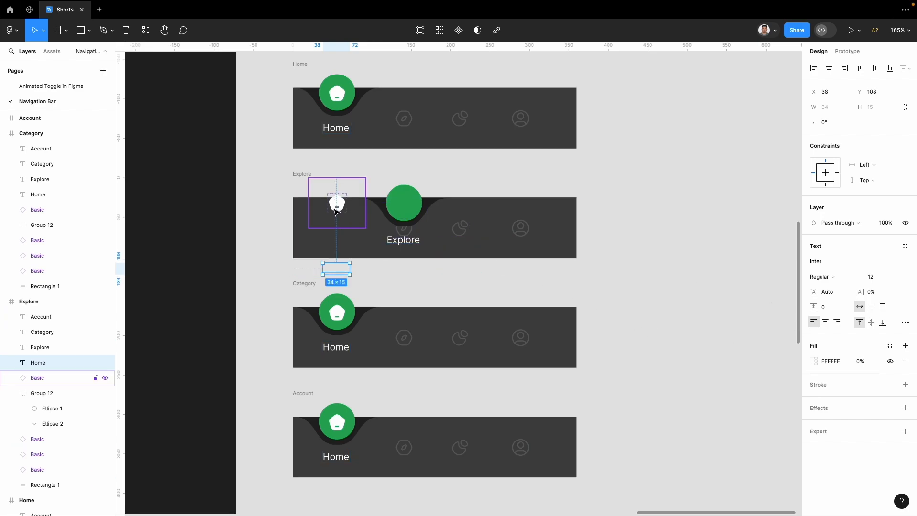
# In the Explore frame, place the compass icon on the green circle at X 111, Y 0, and switch it to the Selected variant
pyautogui.click(608, 230)
pyautogui.moveTo(404, 238); pyautogui.dragTo(404, 209)
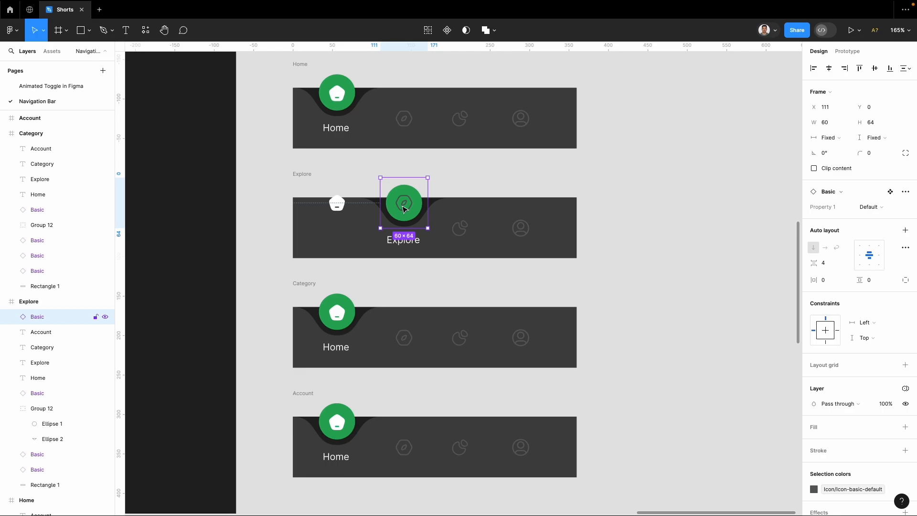
pyautogui.keyDown('shift'); pyautogui.click(403, 208); pyautogui.keyUp('shift')
pyautogui.click(403, 205)
pyautogui.moveTo(404, 204); pyautogui.dragTo(406, 205)
pyautogui.click(869, 206)
pyautogui.click(869, 217)
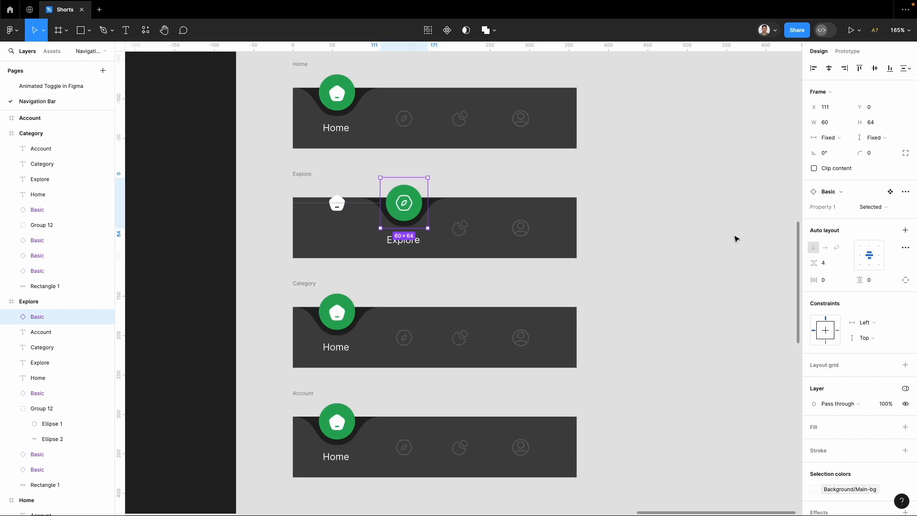
# In the Explore frame, lower the home icon to Y 32 and switch it to the Default variant
pyautogui.click(321, 208)
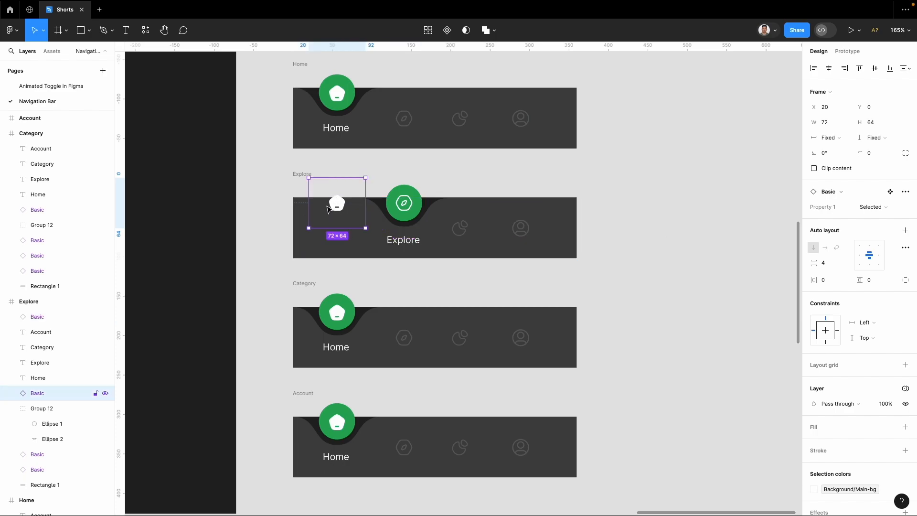
pyautogui.moveTo(339, 209); pyautogui.dragTo(345, 237)
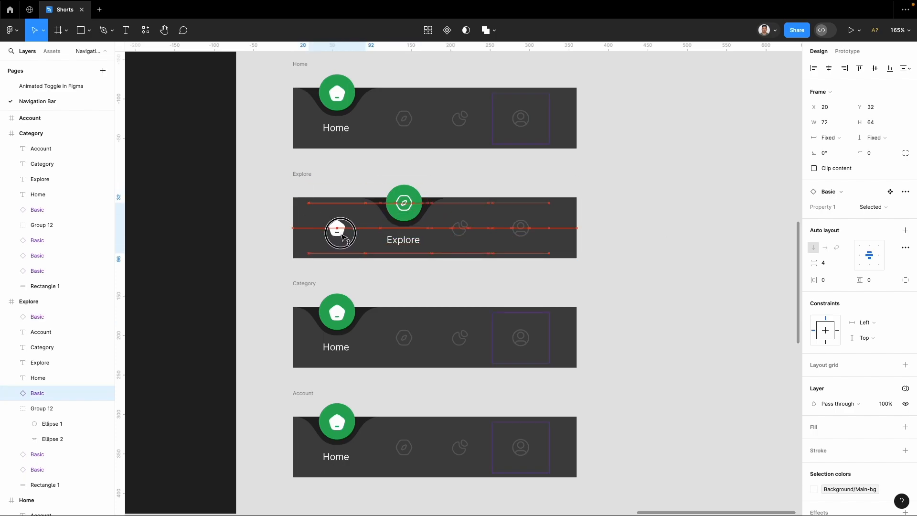
pyautogui.click(870, 207)
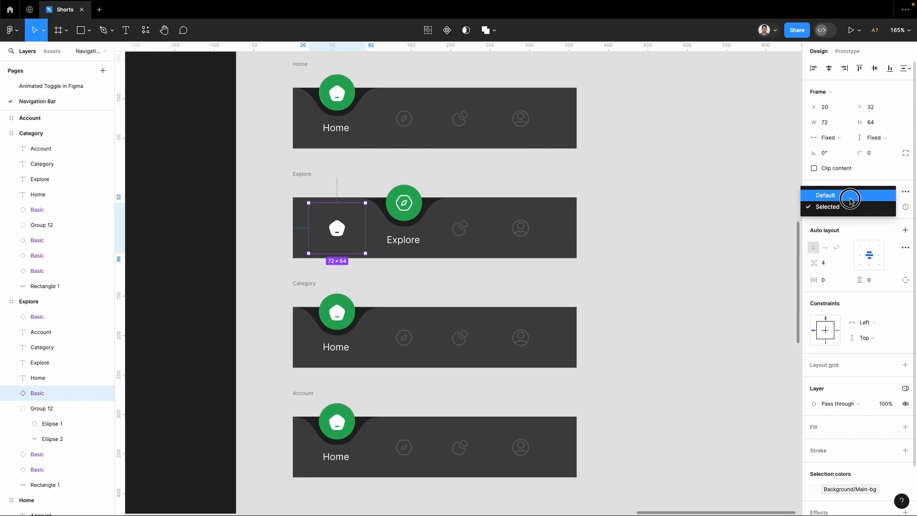
pyautogui.click(850, 200)
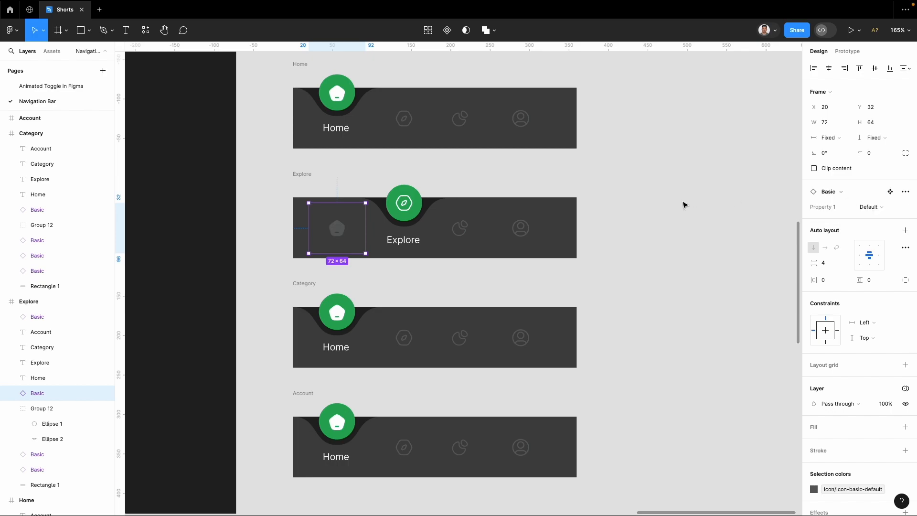
pyautogui.click(408, 242)
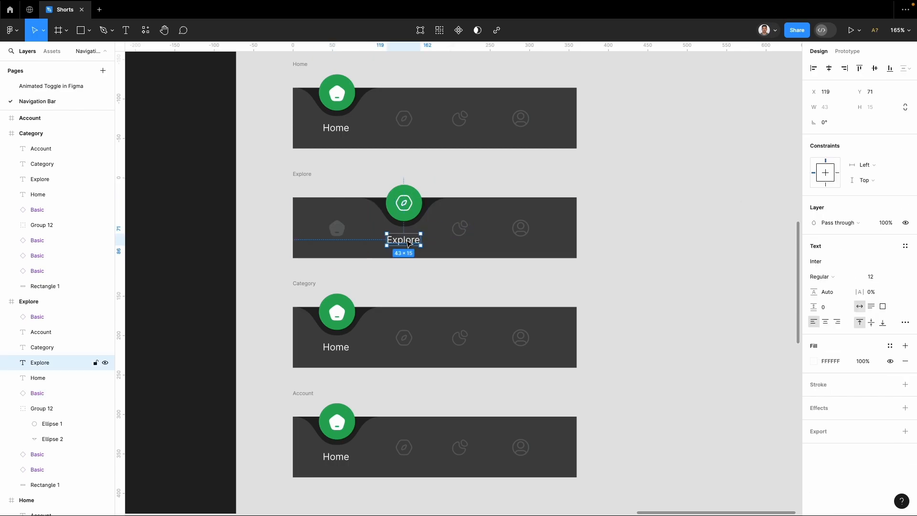
pyautogui.click(618, 277)
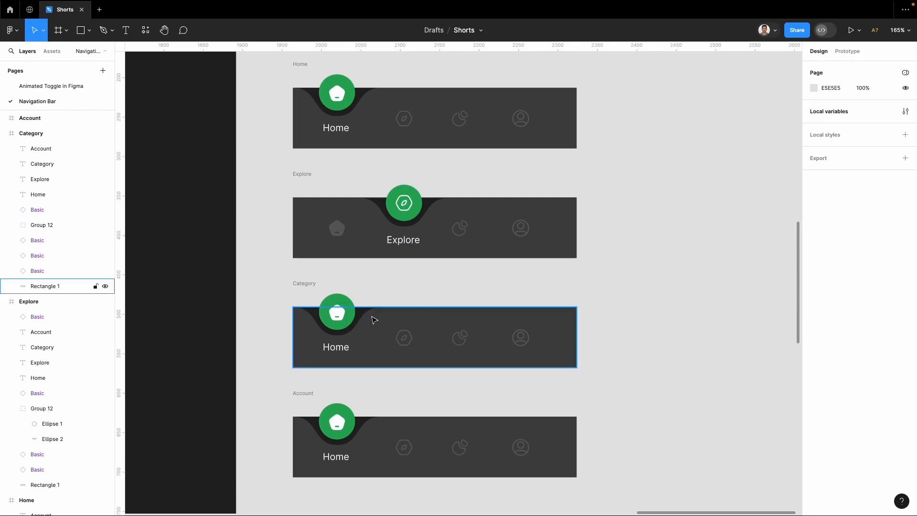
# In the Category frame, move the green circle and notch over the graph icon, and raise that icon onto the circle in front
pyautogui.moveTo(373, 316); pyautogui.dragTo(494, 309)
pyautogui.moveTo(463, 346); pyautogui.dragTo(464, 321)
pyautogui.press(']')
pyautogui.keyDown('shift'); pyautogui.click(338, 313); pyautogui.keyUp('shift')
pyautogui.click(876, 69)
# In the Category frame, lower the home icon and Home label, and raise the Category label to Y 68
pyautogui.click(342, 315)
pyautogui.moveTo(342, 315); pyautogui.dragTo(344, 381)
pyautogui.moveTo(460, 381); pyautogui.dragTo(461, 347)
pyautogui.click(342, 134)
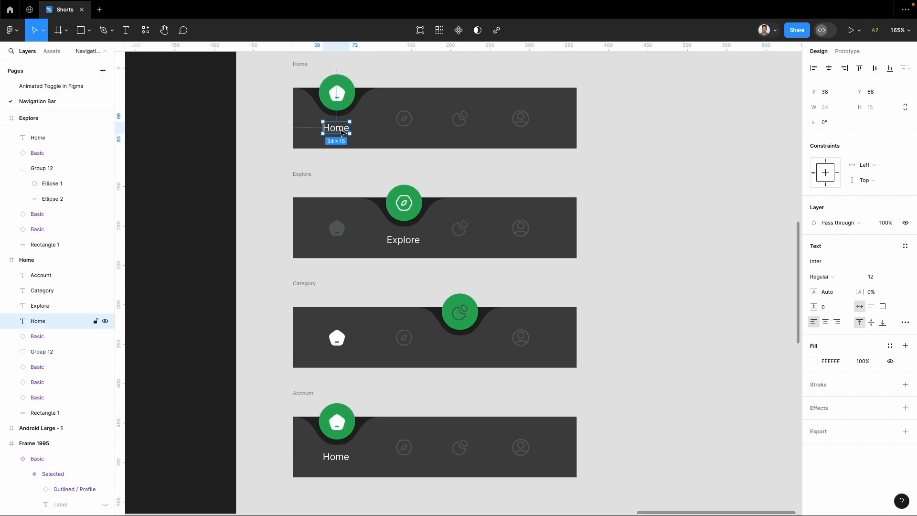
pyautogui.click(407, 246)
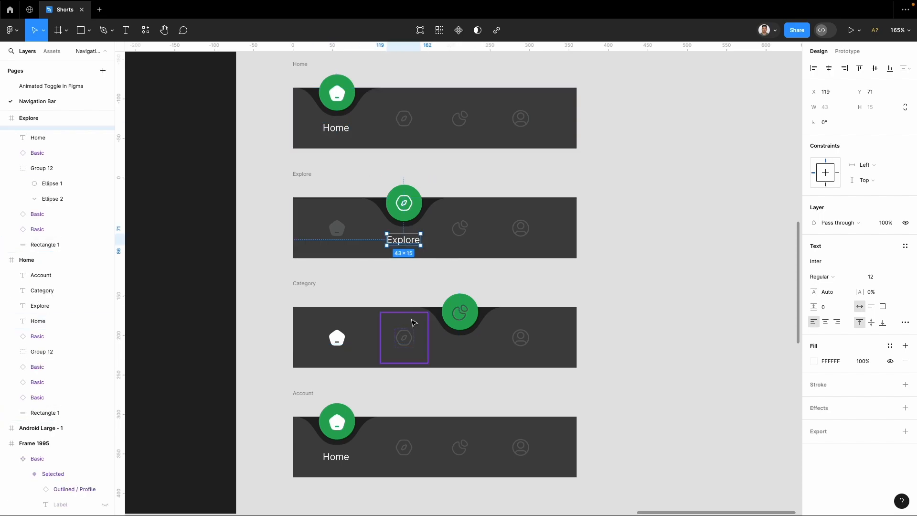
pyautogui.click(467, 350)
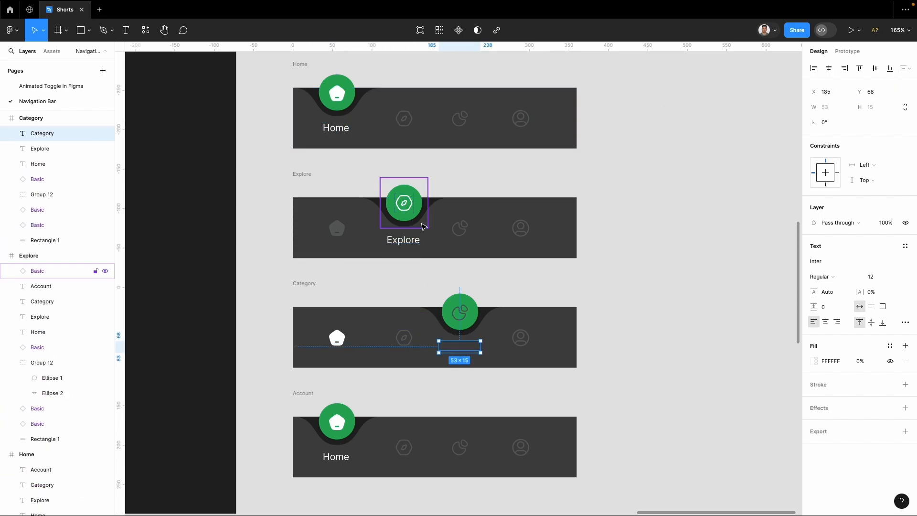
# Raise the Explore label slightly in the Explore frame, and set the Category label's fill opacity to 100% in the Category frame
pyautogui.click(404, 240)
pyautogui.press('Return')
pyautogui.click(463, 349)
pyautogui.click(863, 362)
pyautogui.write('100')
pyautogui.press('Return')
# In the Category frame, switch the graph icon to the Selected variant and the home icon to the Default variant
pyautogui.click(461, 318)
pyautogui.click(870, 207)
pyautogui.click(874, 218)
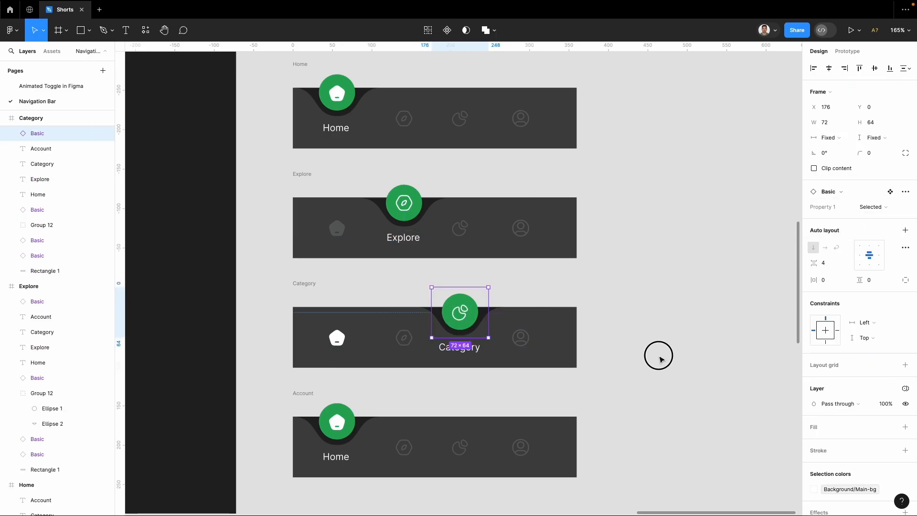
pyautogui.click(606, 379)
pyautogui.click(337, 338)
pyautogui.click(411, 405)
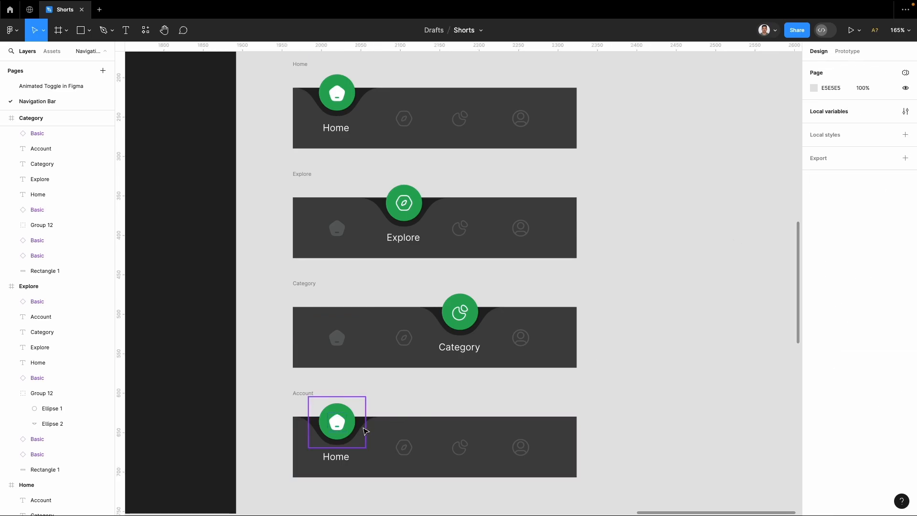
# In the Account frame, move the green circle and notch over the profile icon, raise that icon to Y 0 and make it Selected
pyautogui.click(361, 420)
pyautogui.click(372, 426)
pyautogui.moveTo(371, 425); pyautogui.dragTo(519, 421)
pyautogui.click(519, 446)
pyautogui.click(872, 207)
pyautogui.click(850, 220)
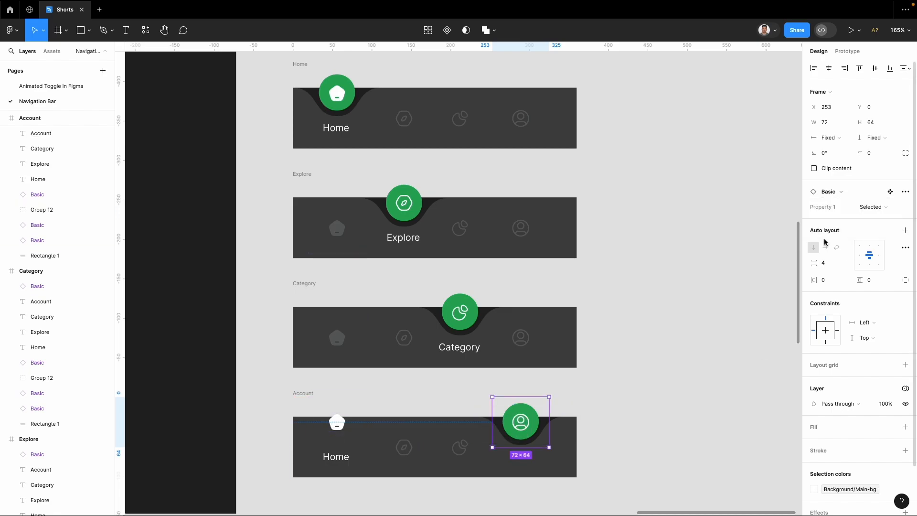
# In the Account frame, raise the Account label below the green circle and set its fill opacity to 100%
pyautogui.click(337, 457)
pyautogui.click(526, 491)
pyautogui.moveTo(526, 492); pyautogui.dragTo(526, 461)
pyautogui.click(860, 362)
pyautogui.write('100')
pyautogui.press('Return')
# In the Account frame, lower the Home label below the bar and set its fill opacity to 0%
pyautogui.moveTo(329, 462); pyautogui.dragTo(329, 493)
pyautogui.click(864, 362)
pyautogui.write('0')
pyautogui.press('Return')
# In the Account frame, lower the home icon to Y 32 and switch it to the Default variant
pyautogui.click(339, 423)
pyautogui.moveTo(339, 424); pyautogui.dragTo(343, 451)
pyautogui.click(872, 207)
pyautogui.click(839, 195)
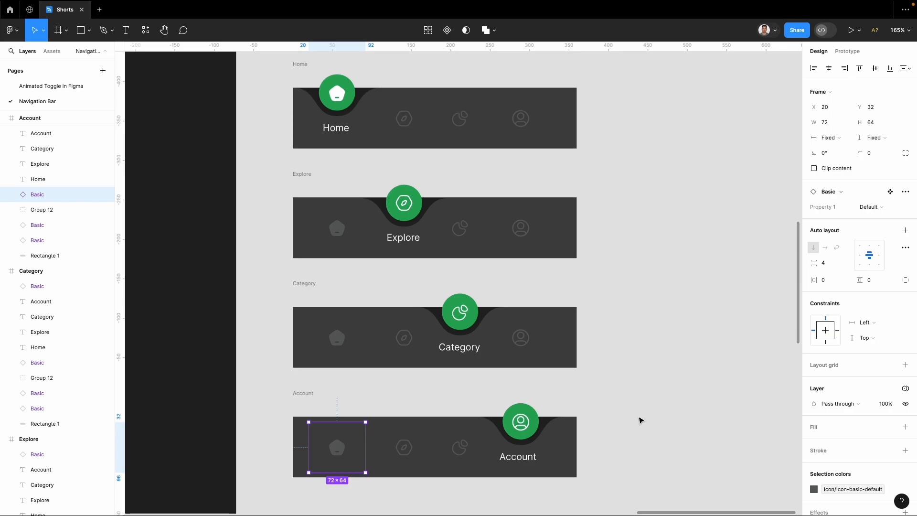
# Combine the Home, Explore, Category and Account frames into one component set
pyautogui.click(641, 422)
pyautogui.moveTo(271, 54); pyautogui.dragTo(598, 497)
pyautogui.click(444, 31)
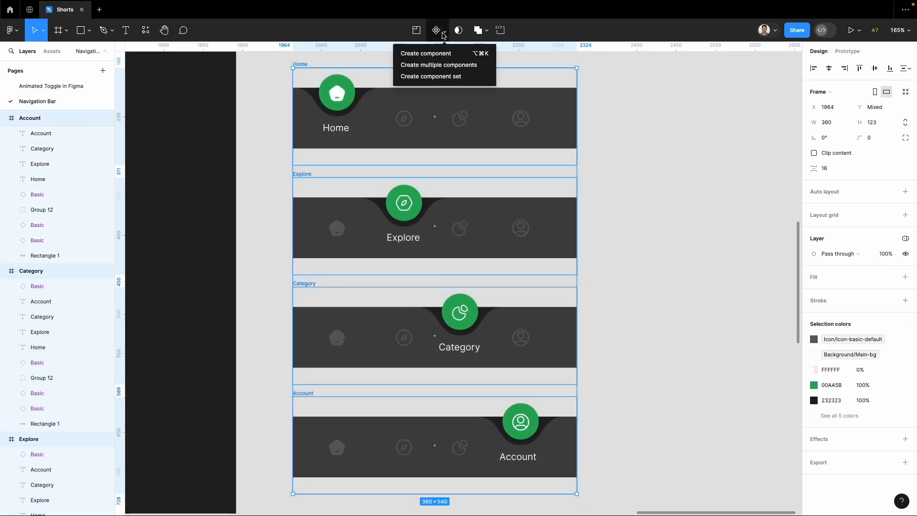
pyautogui.click(448, 78)
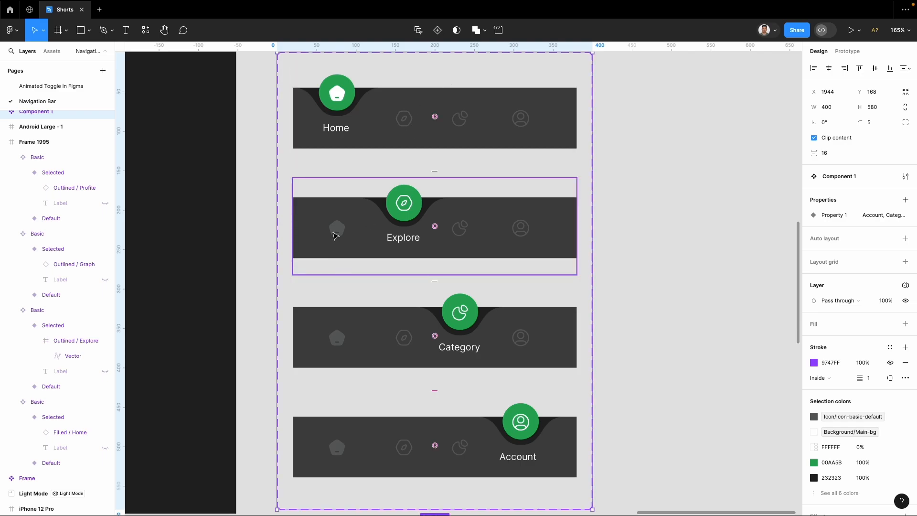
# Link the home icons in the Explore, Category and Account variants to the Home variant with prototype connections
pyautogui.doubleClick(333, 233)
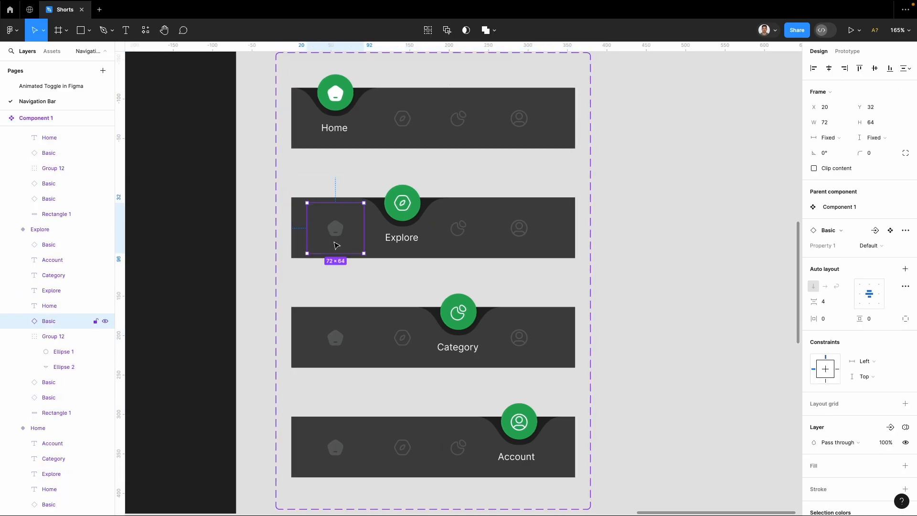
pyautogui.keyDown('shift'); pyautogui.click(335, 337); pyautogui.keyUp('shift')
pyautogui.keyDown('shift'); pyautogui.click(336, 443); pyautogui.keyUp('shift')
pyautogui.click(846, 53)
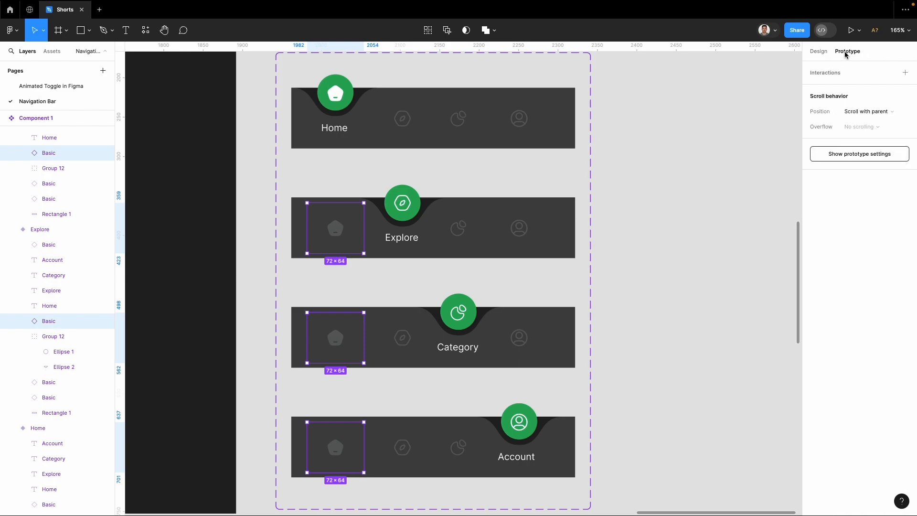
pyautogui.moveTo(364, 228); pyautogui.dragTo(340, 139)
pyautogui.click(341, 173)
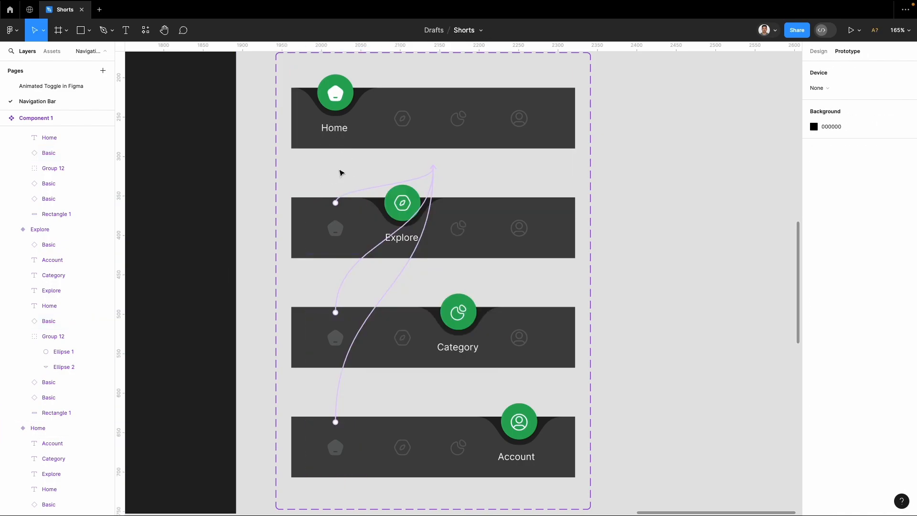
# Link the compass icons in the Home, Category and Account variants to the Explore variant with prototype connections
pyautogui.doubleClick(404, 119)
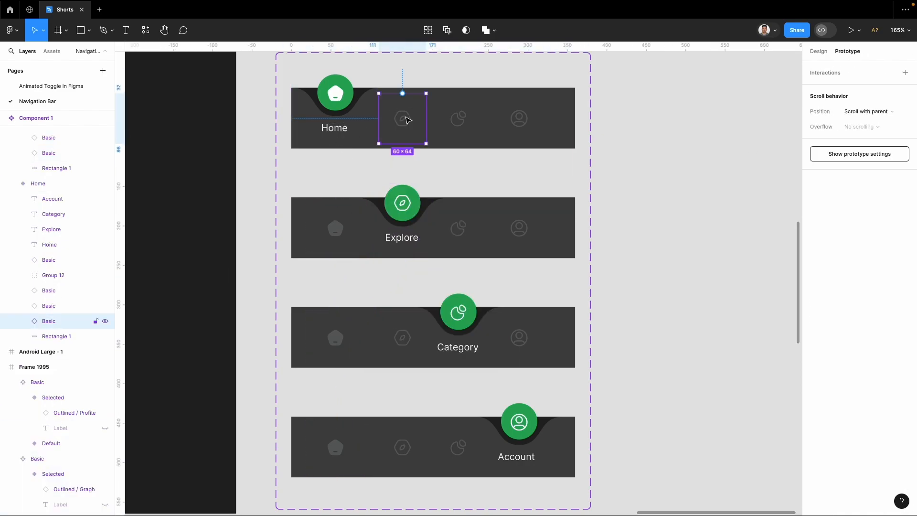
pyautogui.keyDown('shift'); pyautogui.click(403, 343); pyautogui.keyUp('shift')
pyautogui.keyDown('shift'); pyautogui.click(399, 449); pyautogui.keyUp('shift')
pyautogui.moveTo(403, 313); pyautogui.dragTo(409, 257)
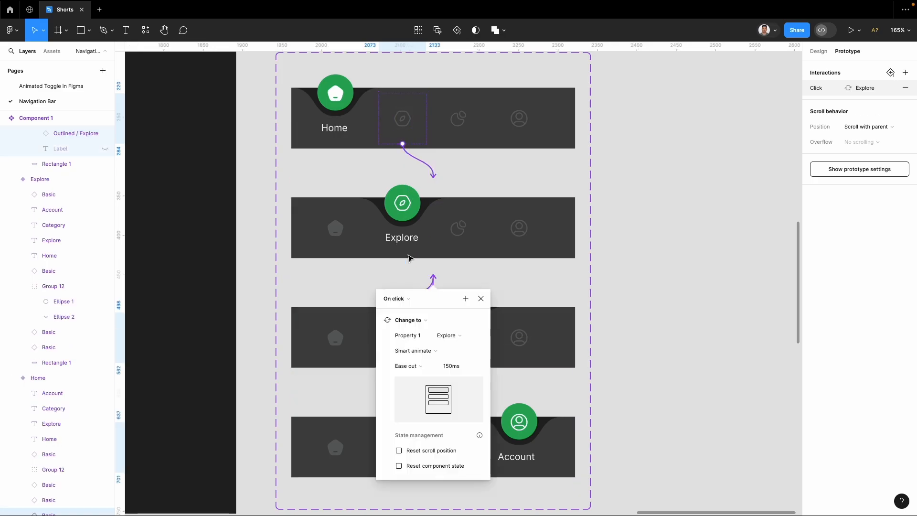
# Link the graph icons in the Home, Explore and Account variants to the Category variant with prototype connections
pyautogui.doubleClick(468, 455)
pyautogui.keyDown('shift'); pyautogui.click(464, 231); pyautogui.keyUp('shift')
pyautogui.keyDown('shift'); pyautogui.click(461, 125); pyautogui.keyUp('shift')
pyautogui.moveTo(459, 145); pyautogui.dragTo(489, 330)
# Link the profile icons in the Home, Explore and Category variants to the Account variant with prototype connections
pyautogui.click(534, 345)
pyautogui.keyDown('shift'); pyautogui.click(526, 228); pyautogui.keyUp('shift')
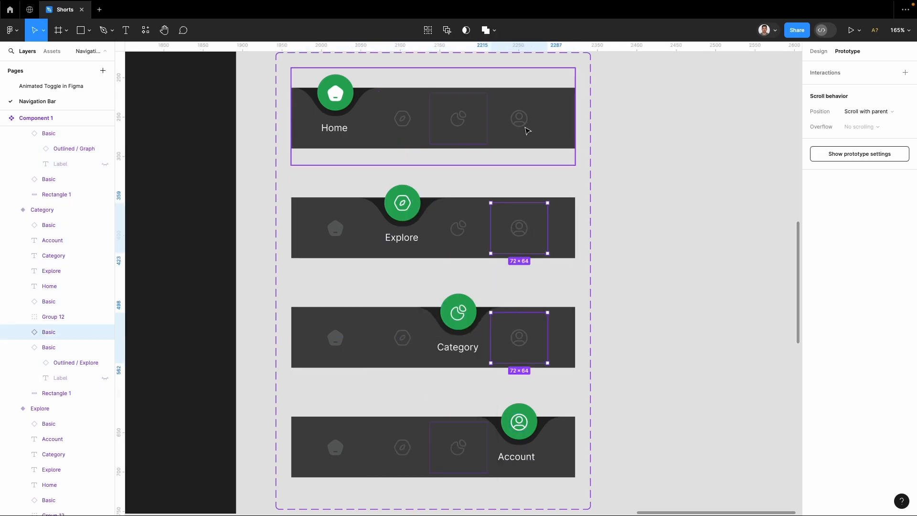
pyautogui.keyDown('shift'); pyautogui.click(526, 127); pyautogui.keyUp('shift')
pyautogui.moveTo(520, 363); pyautogui.dragTo(527, 427)
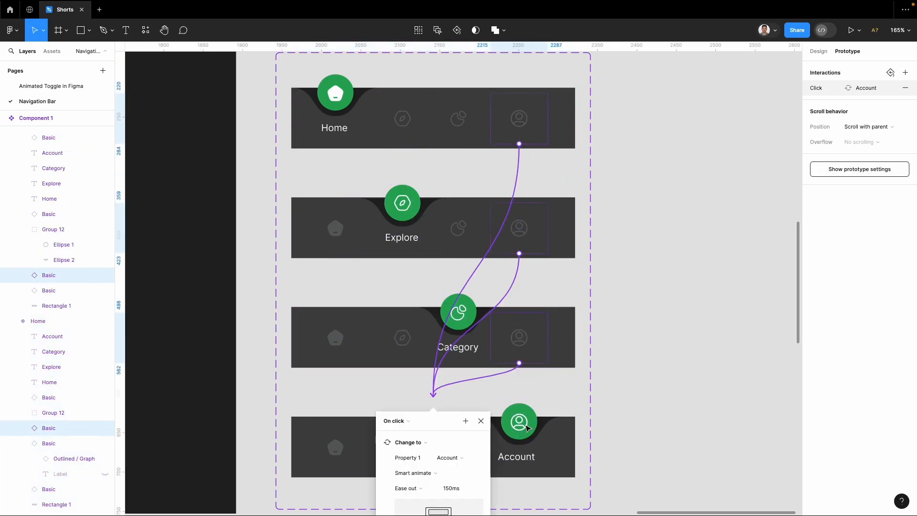
pyautogui.click(643, 209)
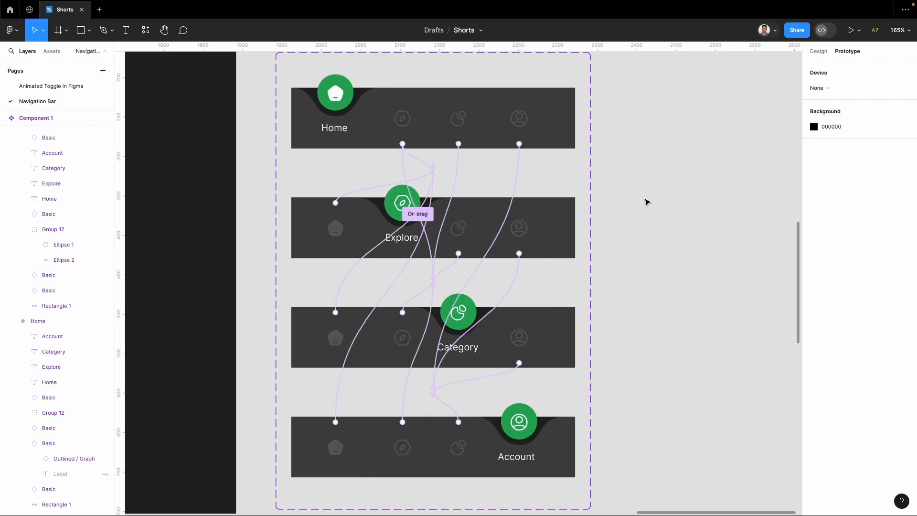
# Set all icon connections to the On click trigger with Gentle easing, and edit their animation duration
pyautogui.moveTo(581, 171); pyautogui.dragTo(646, 187)
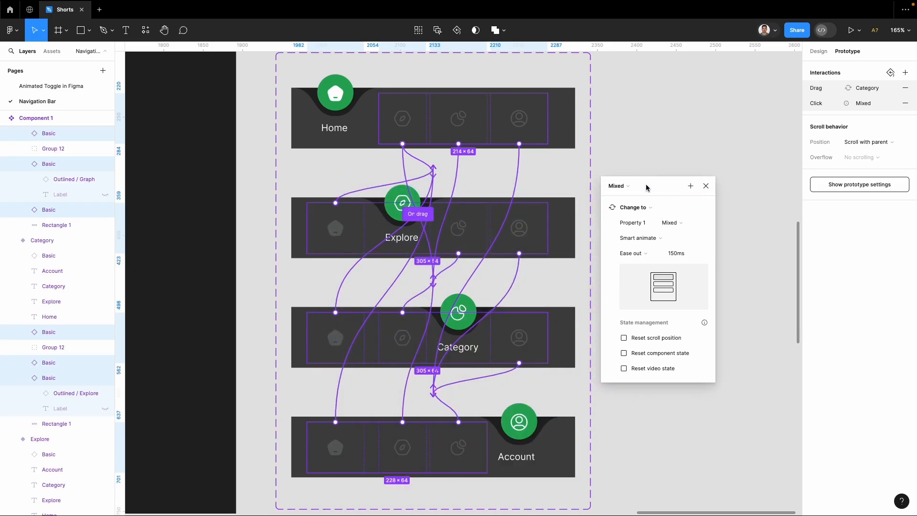
pyautogui.click(620, 186)
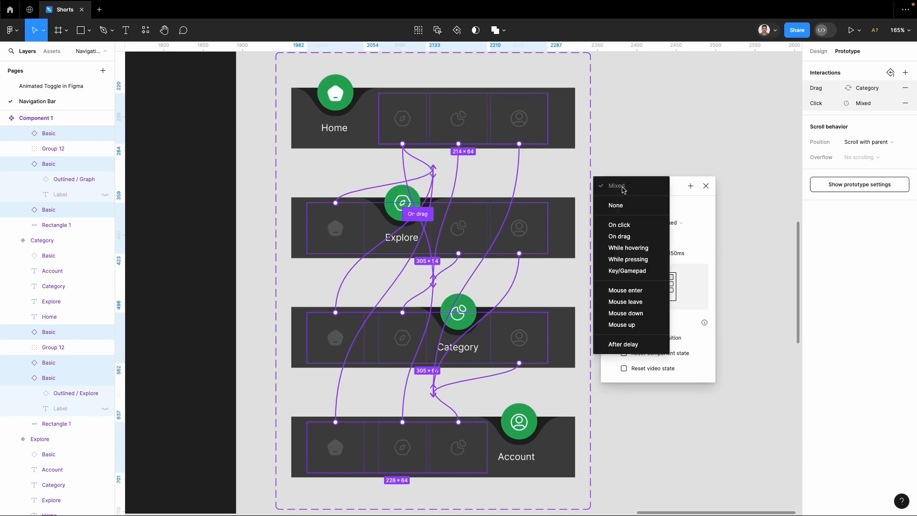
pyautogui.click(623, 225)
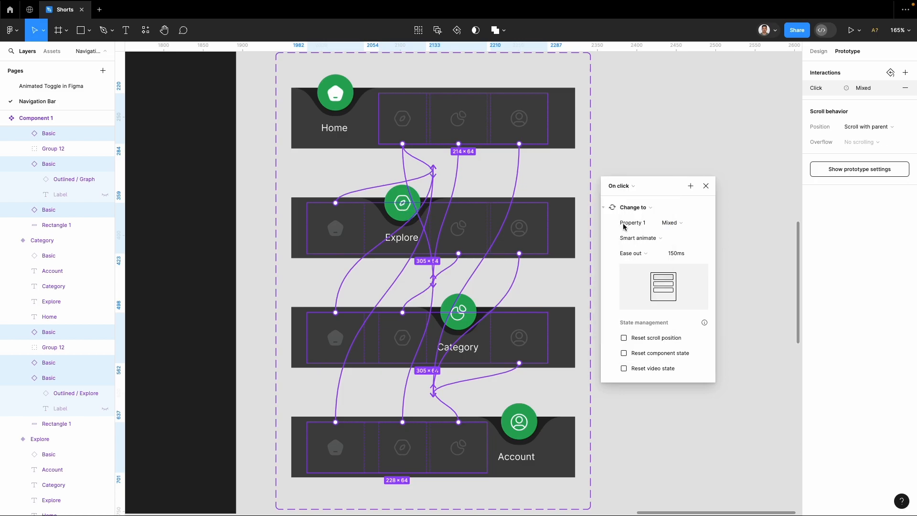
pyautogui.click(641, 252)
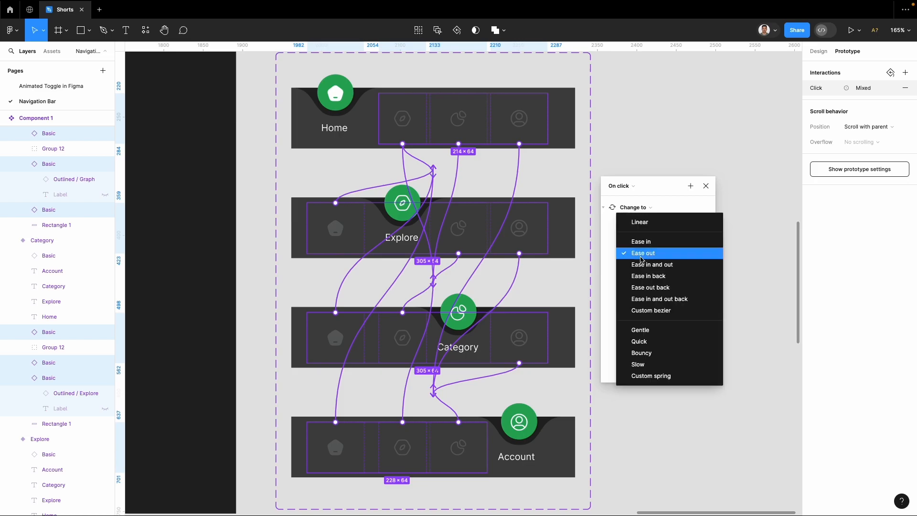
pyautogui.click(640, 330)
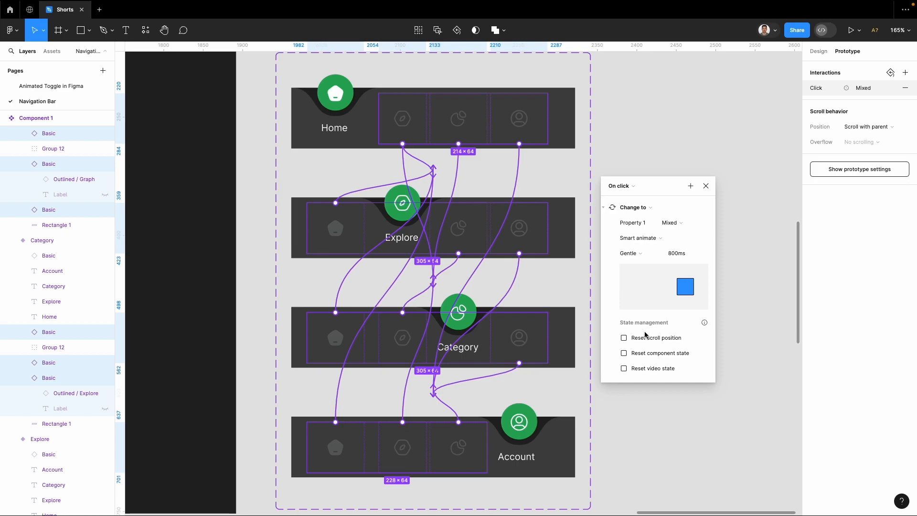
pyautogui.click(677, 253)
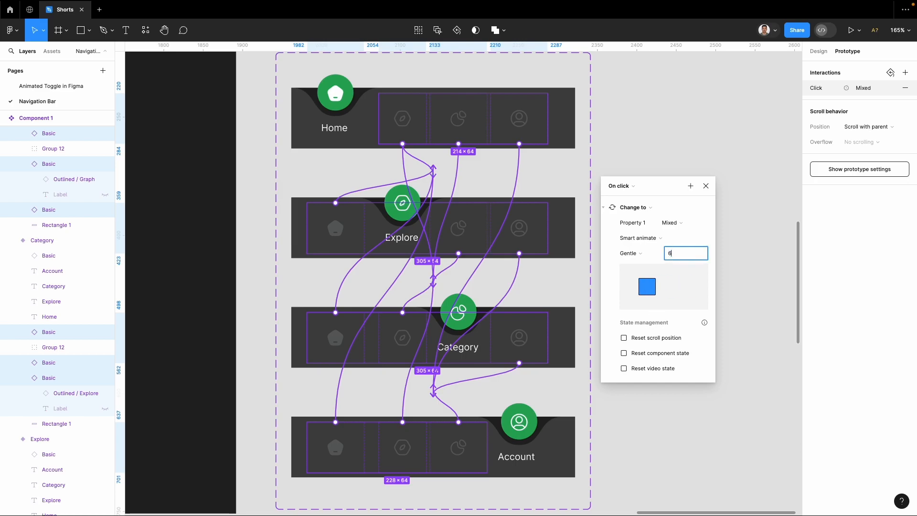
pyautogui.click(705, 189)
# Place an instance of the navigation bar component set in the Android Large - 1 frame
pyautogui.click(676, 222)
pyautogui.moveTo(627, 234); pyautogui.dragTo(785, 228)
pyautogui.moveTo(438, 249); pyautogui.dragTo(661, 174)
pyautogui.click(52, 52)
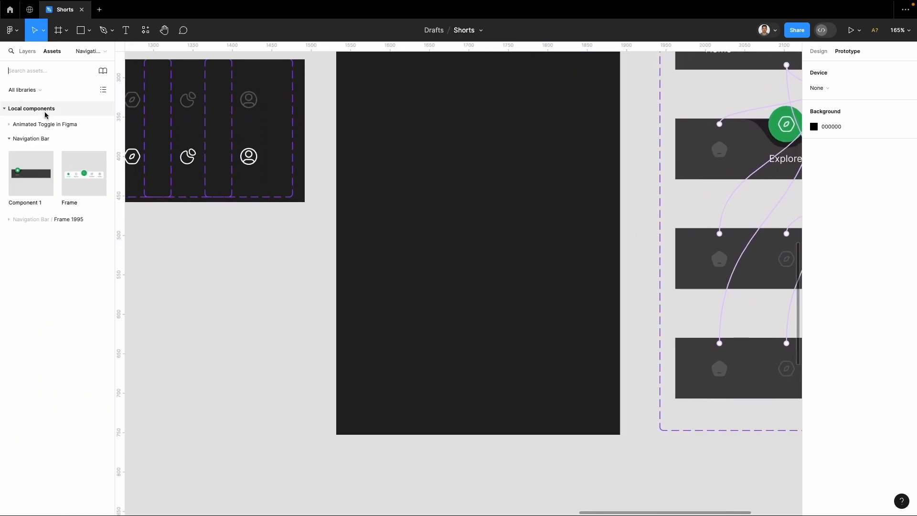
pyautogui.moveTo(34, 175); pyautogui.dragTo(463, 376)
# Align the navigation bar instance to the bottom of the phone frame at X 0, and lower it to Y 698
pyautogui.click(27, 52)
pyautogui.click(819, 51)
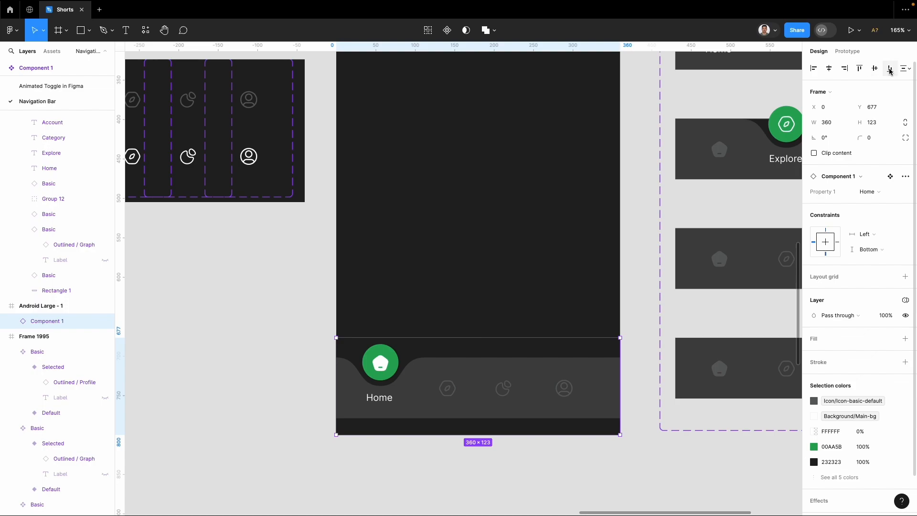
pyautogui.moveTo(587, 396); pyautogui.dragTo(590, 416)
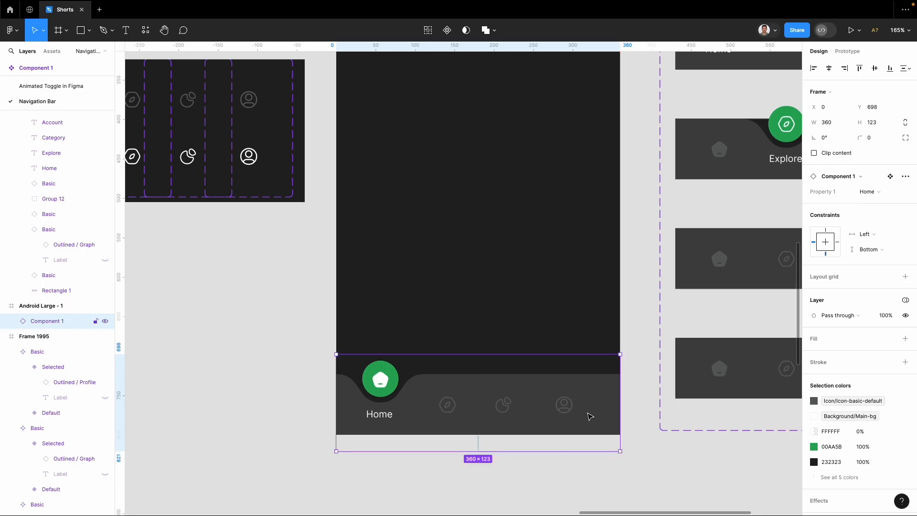
pyautogui.click(295, 323)
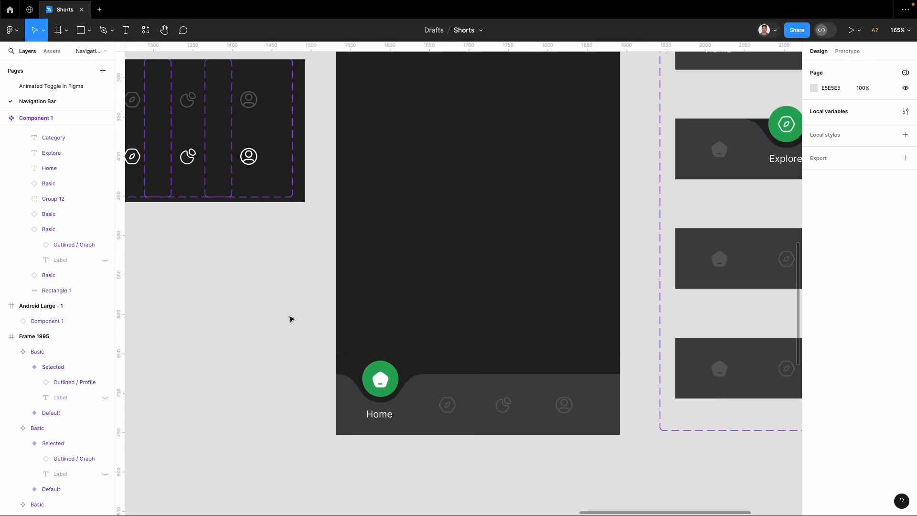
# Run the phone frame's prototype and test switching the navigation bar to Category and Account
pyautogui.click(434, 408)
pyautogui.moveTo(507, 297); pyautogui.dragTo(397, 314)
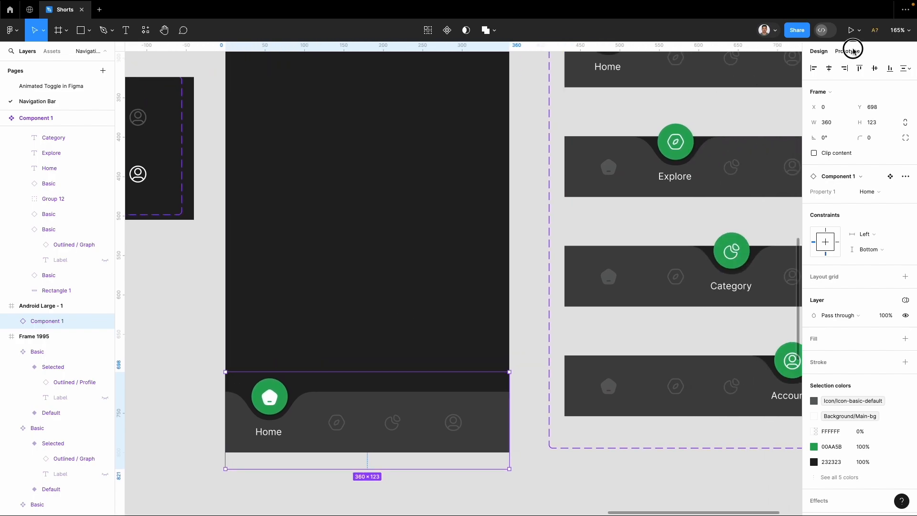
pyautogui.click(851, 30)
pyautogui.click(474, 440)
pyautogui.click(515, 444)
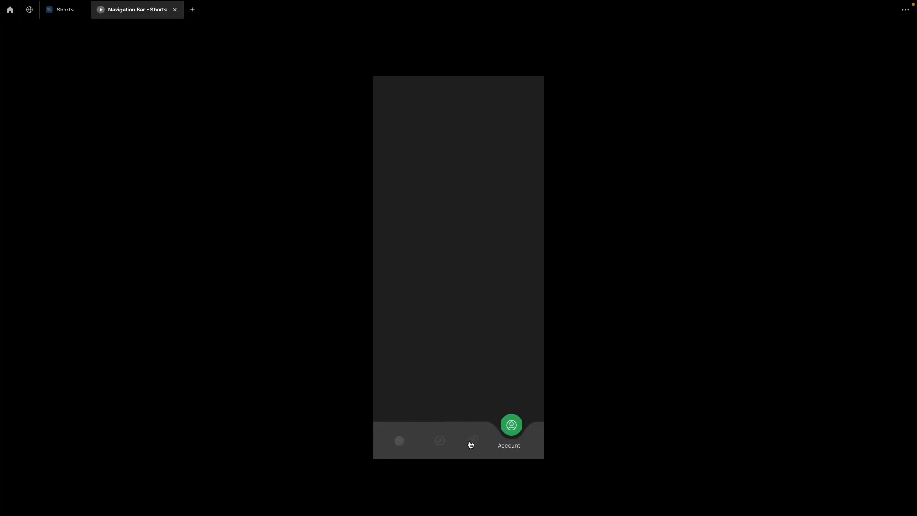